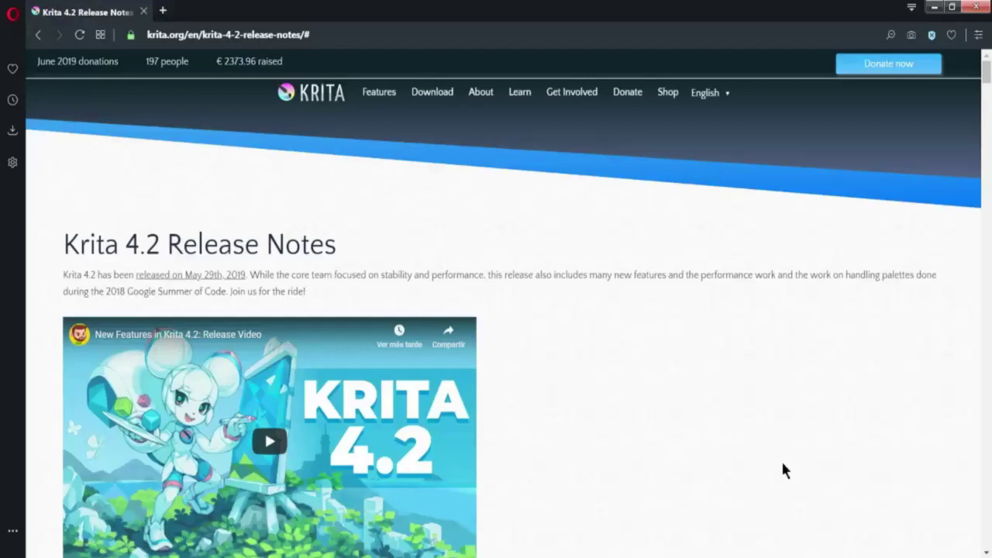
- Scroll the Krita 4.2 release notes and select the Updated Tablet Support heading
scroll(782, 465, "down", 1)
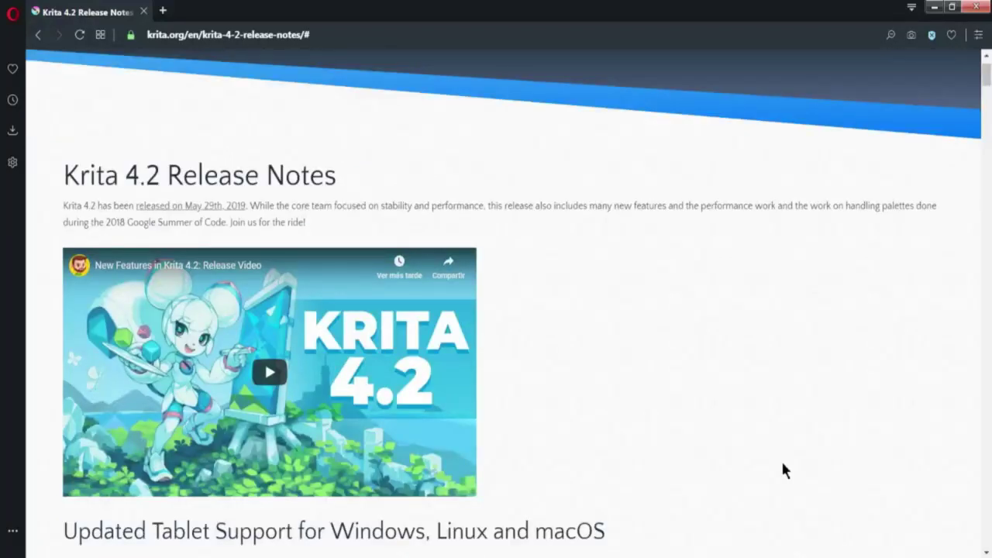
scroll(782, 469, "down", 2)
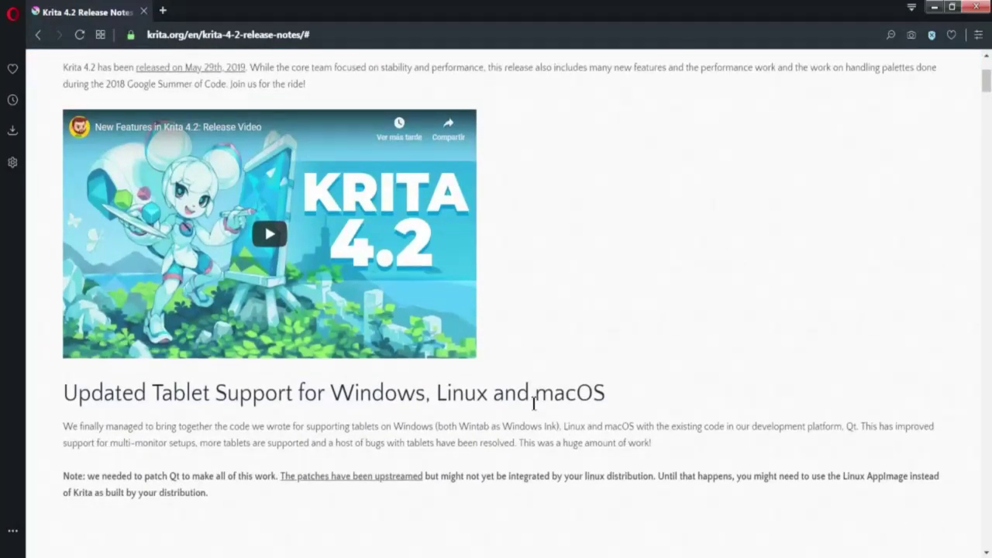
triple_click(532, 398)
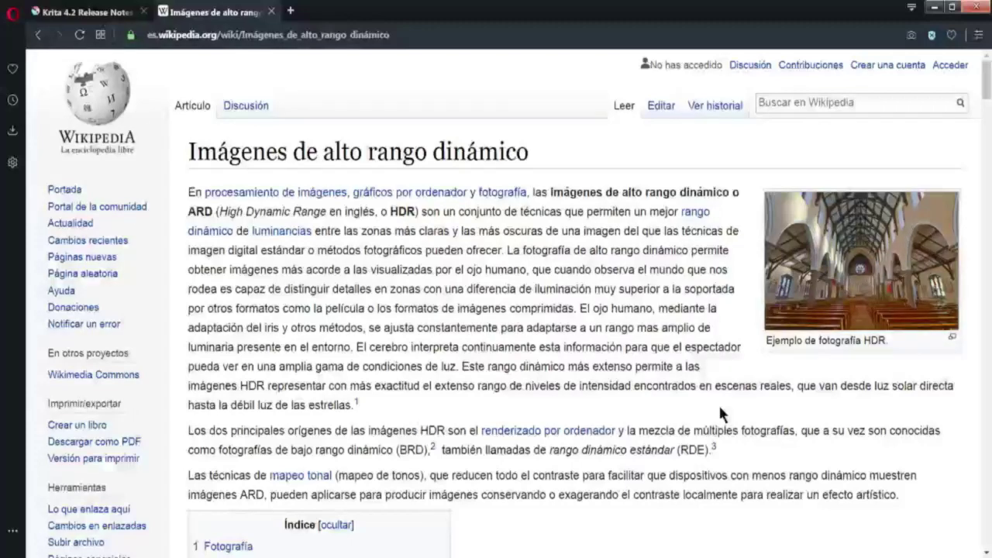
- Switch back to the Krita 4.2 Release Notes tab at its HDR Painting section
key("ctrl+Tab")
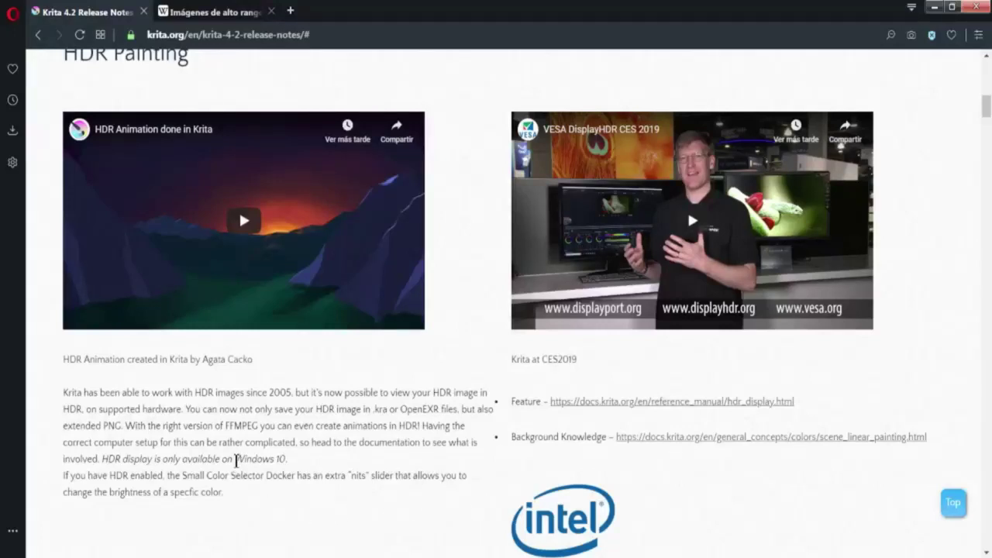
- Read down the notes, highlighting 'Windows 10', the brush-performance paragraph and the Improved Color Palette Docker heading
left_click_drag(235, 458, 286, 458)
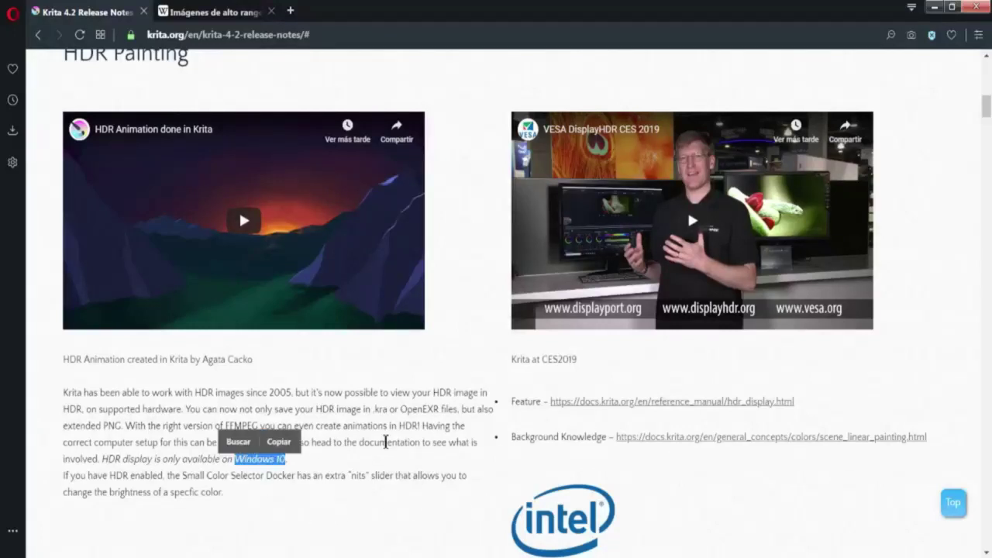
scroll(363, 489, "down", 10)
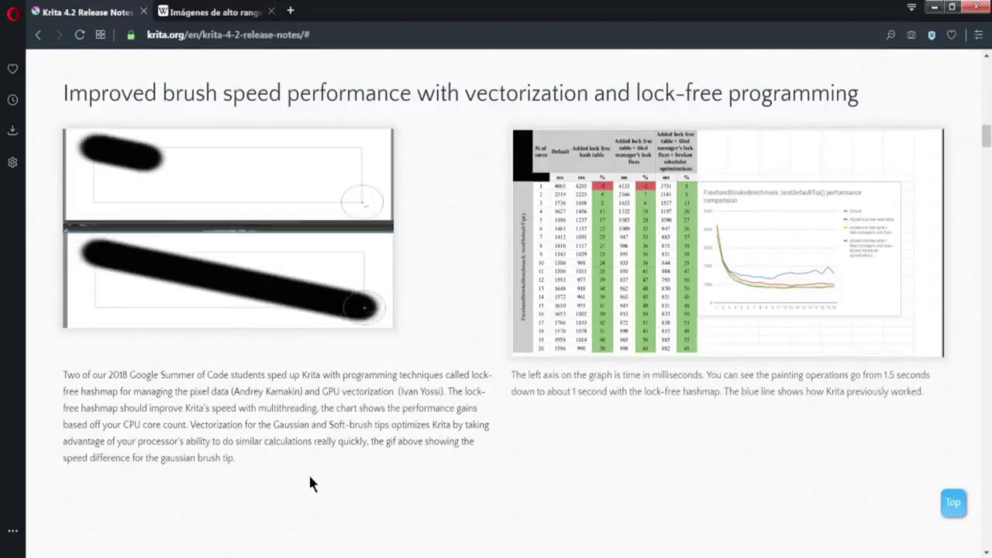
mouse_move(279, 465)
left_mouse_down()
mouse_move(46, 374)
mouse_move(364, 470)
left_mouse_up()
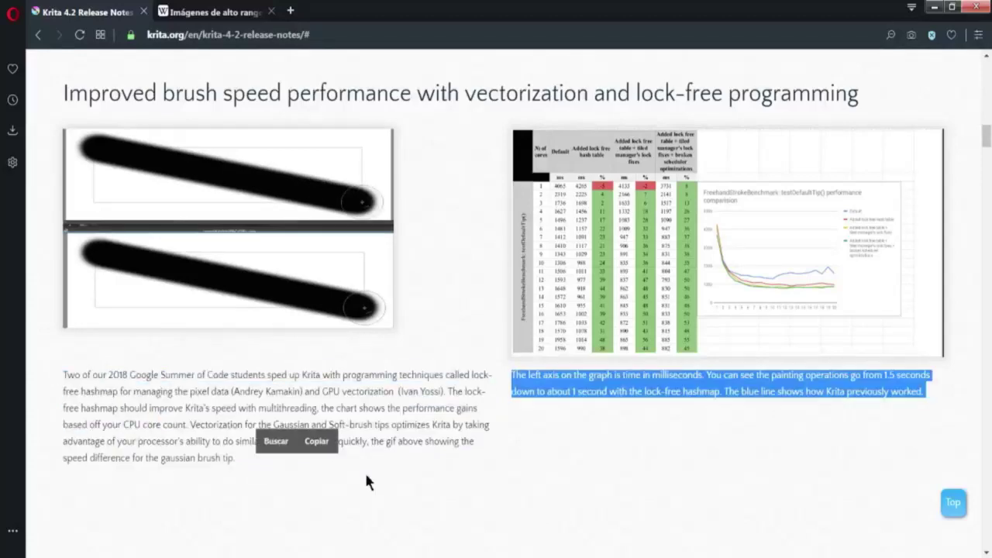
scroll(348, 470, "down", 2)
scroll(341, 472, "down", 4)
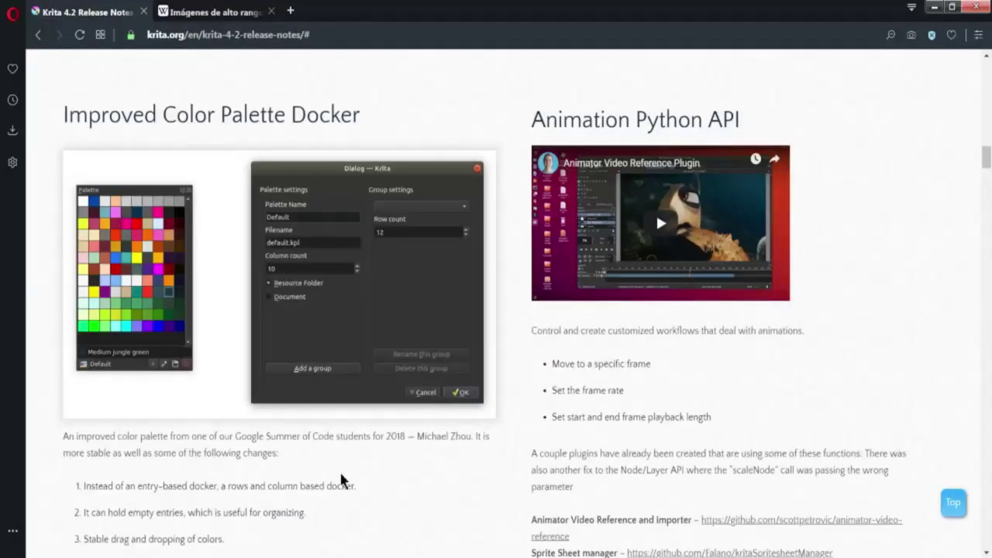
scroll(339, 468, "down", 1)
scroll(338, 469, "up", 1)
triple_click(197, 121)
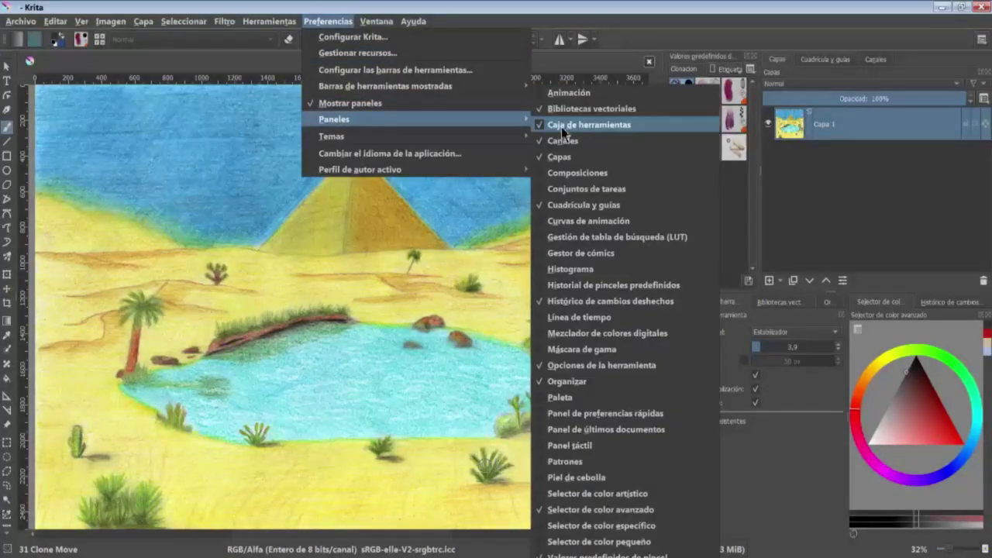
- Float and enlarge the palette docker, moving a dark swatch into an empty slot
left_click(593, 398)
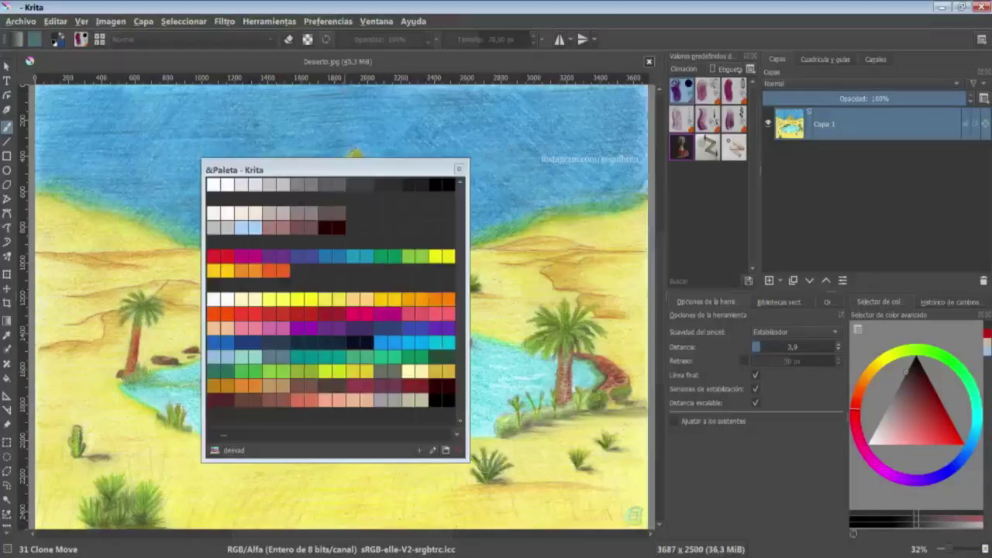
left_click_drag(469, 161, 585, 72)
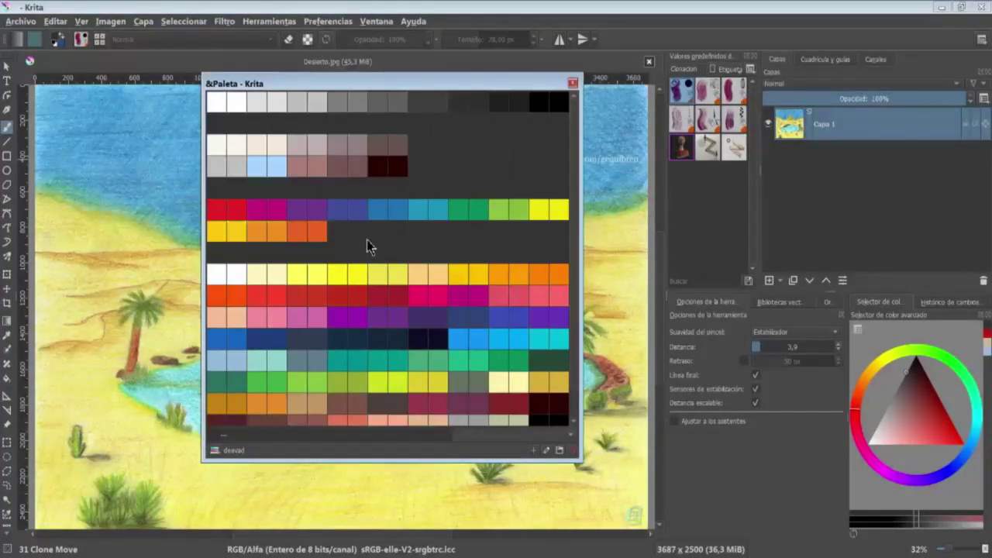
left_click_drag(399, 167, 478, 166)
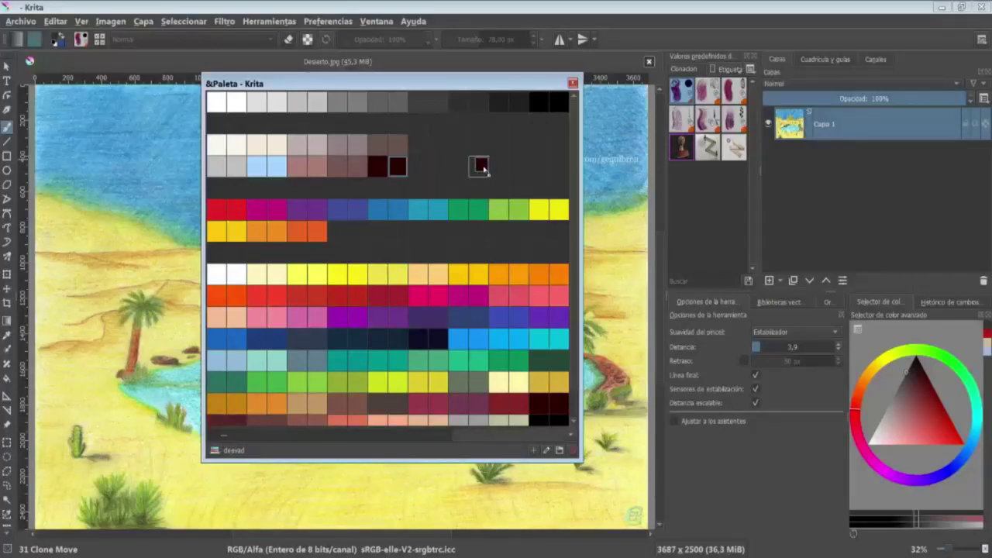
left_click_drag(396, 165, 438, 145)
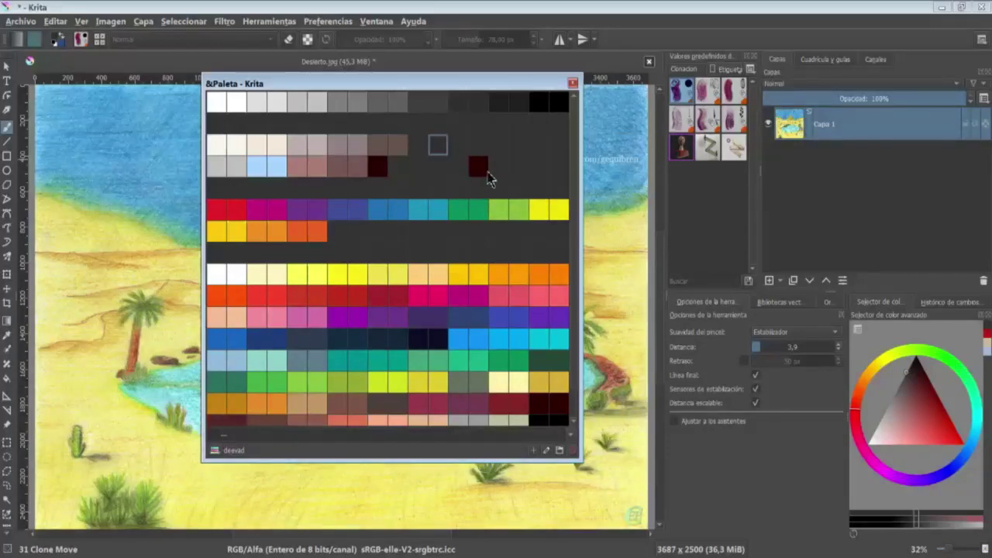
- Check the dark swatch's context options, then browse the list of available palettes
right_click(475, 175)
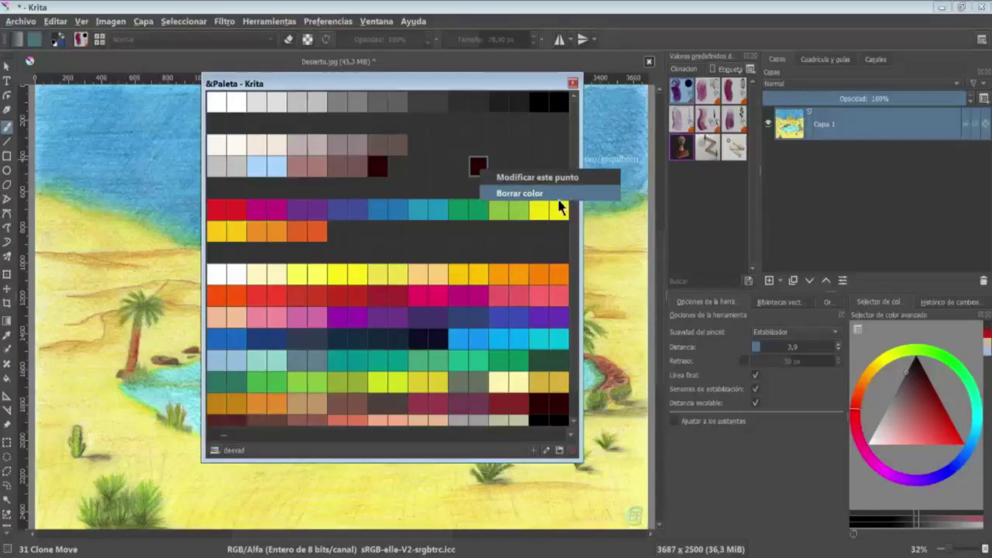
left_click(457, 171)
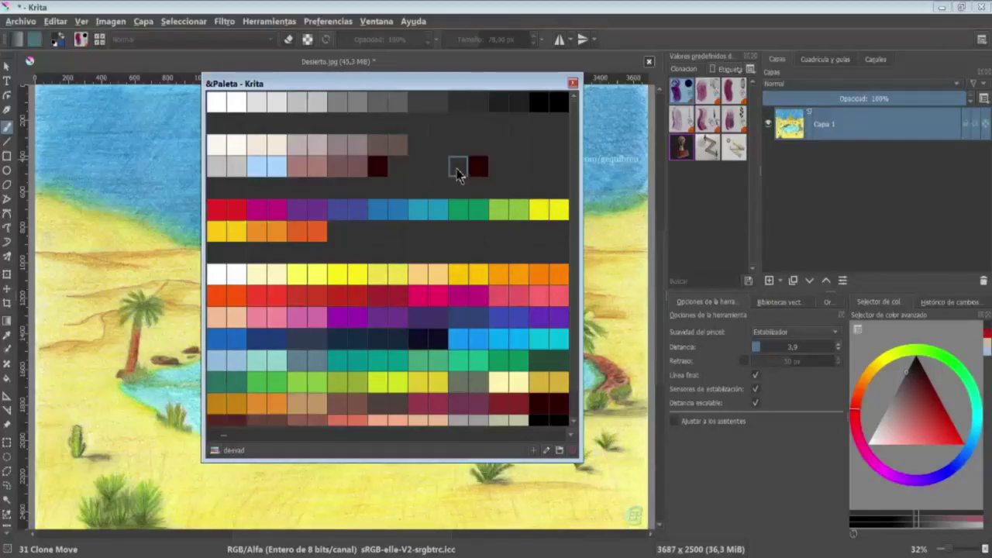
left_click(219, 451)
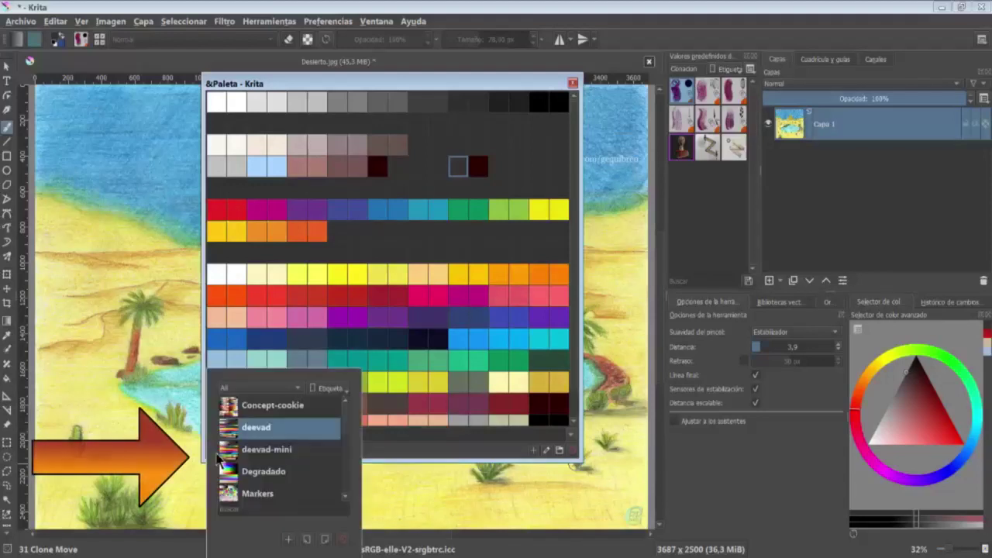
left_click_drag(348, 424, 348, 490)
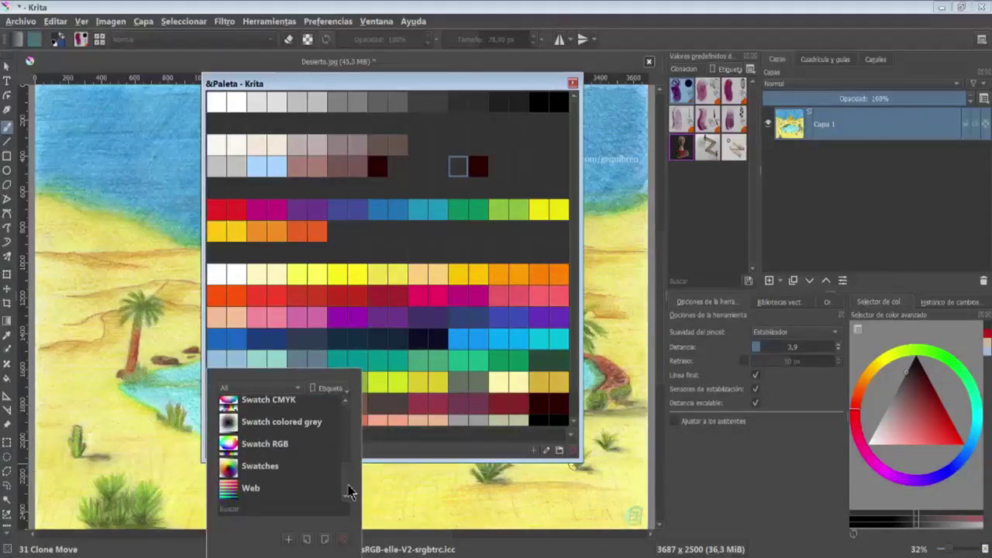
- Keep the deevad palette and add an ungrouped magenta swatch to it
left_click(235, 469)
left_click(405, 454)
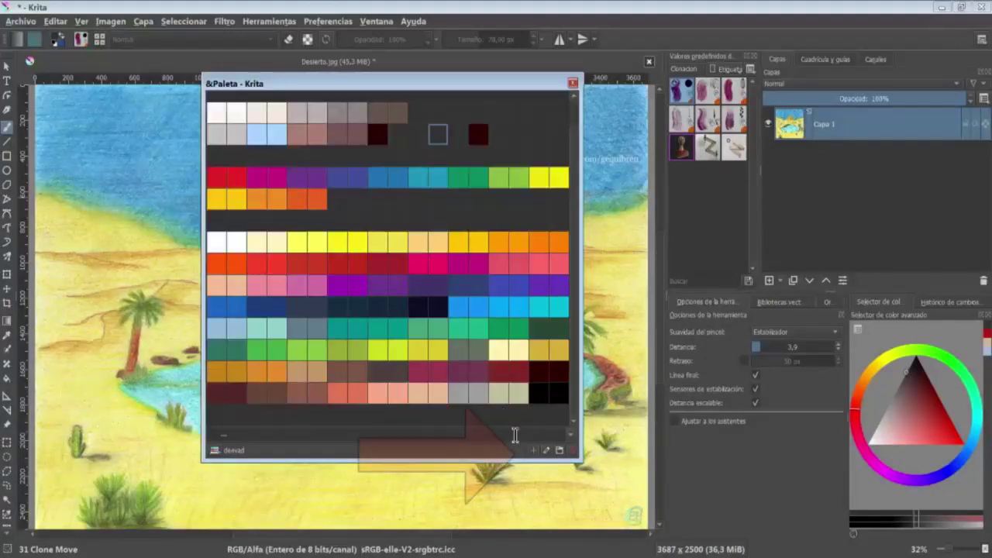
left_click(533, 451)
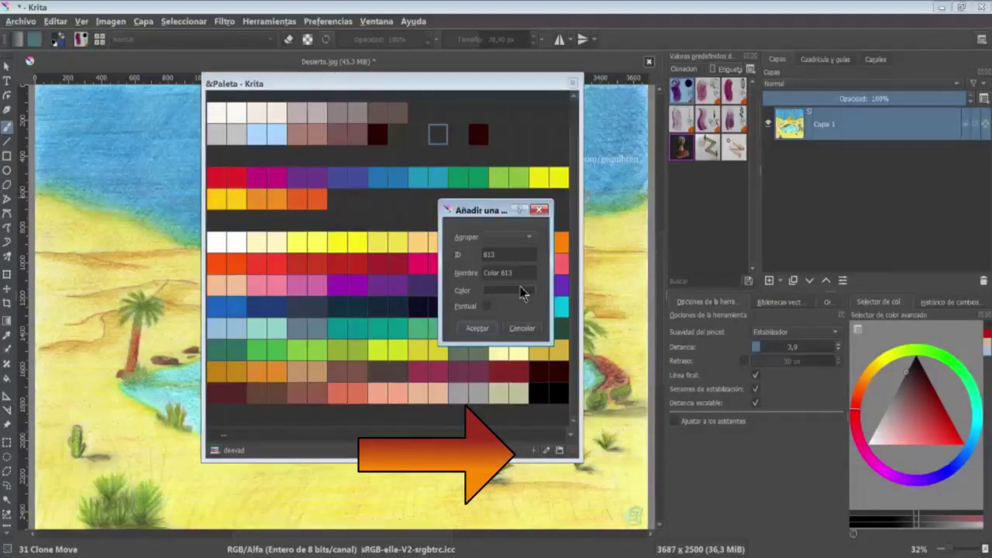
left_click(531, 247)
left_click(532, 246)
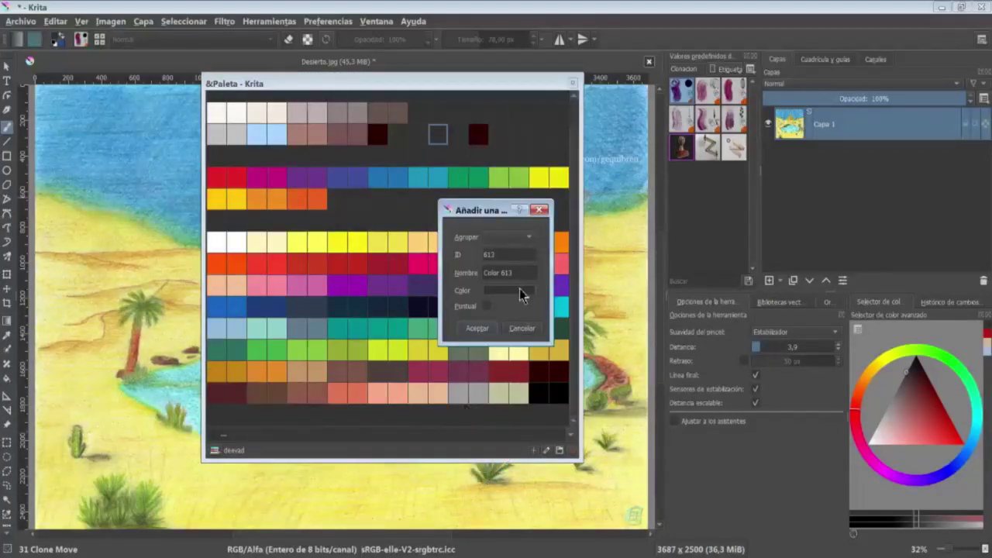
left_click(523, 291)
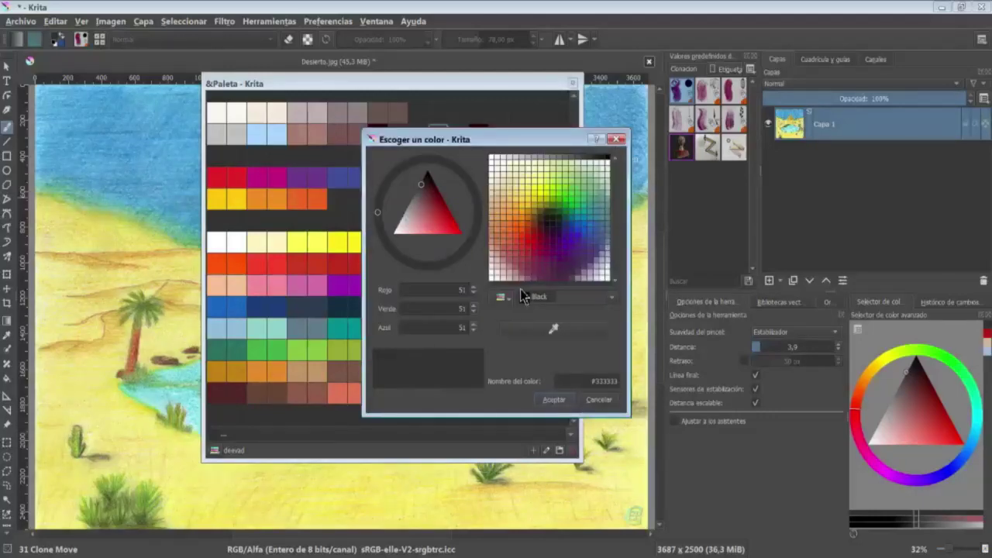
left_click(440, 211)
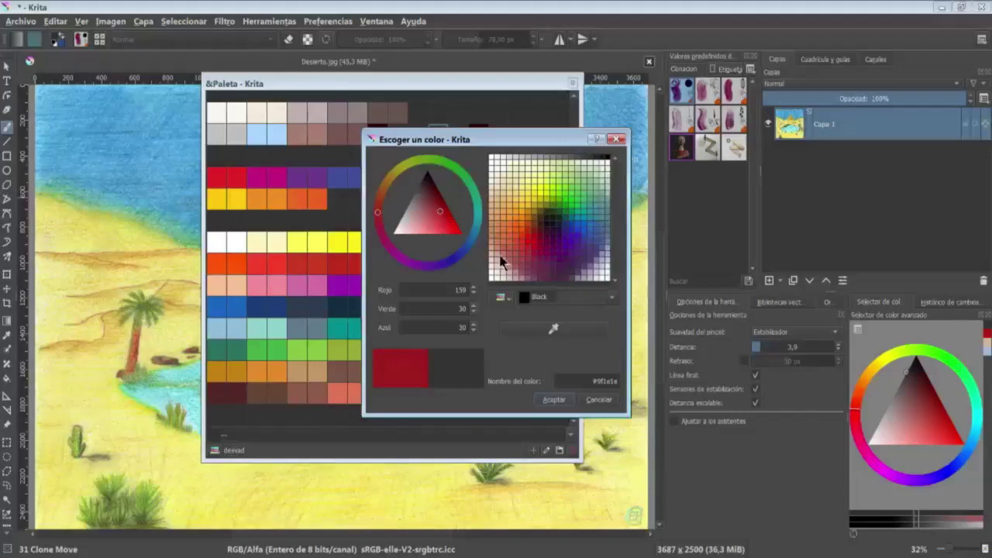
left_click(399, 258)
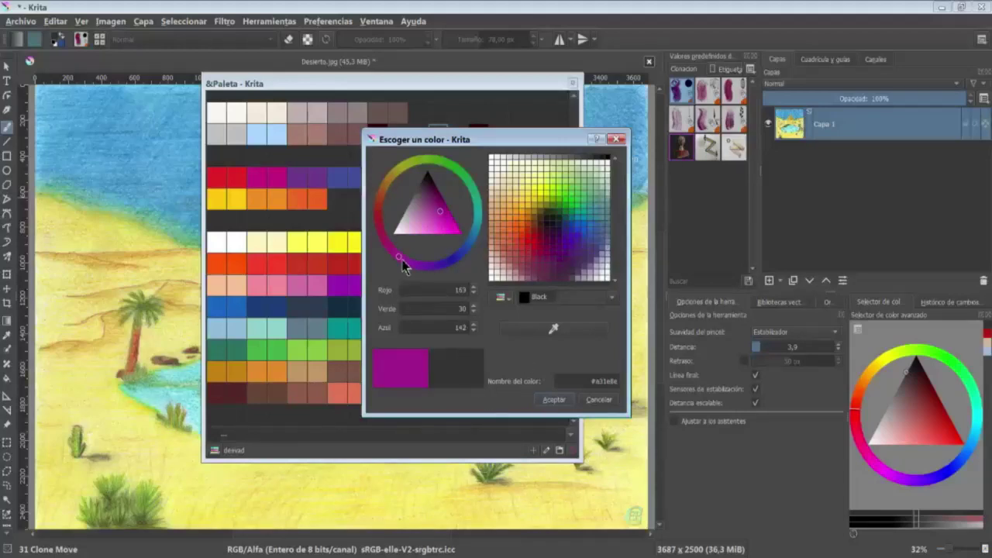
left_click(560, 399)
left_click(474, 328)
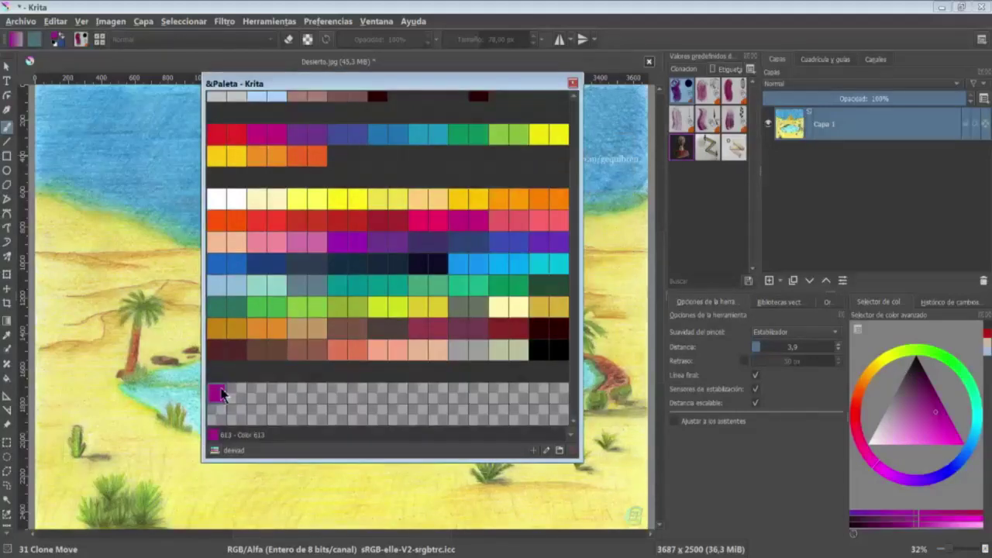
- Add a yellow-green swatch to the deevad palette
left_click(519, 350)
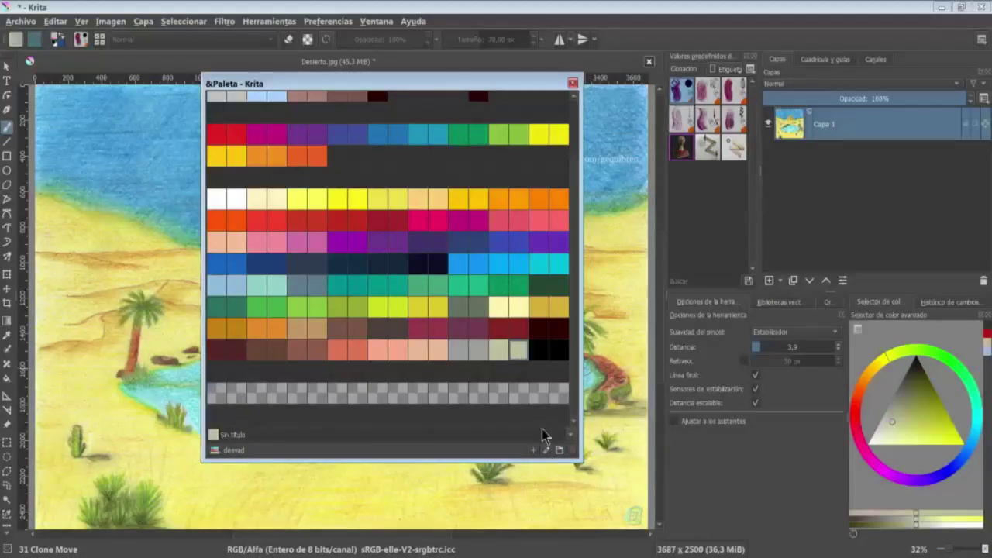
left_click(547, 453)
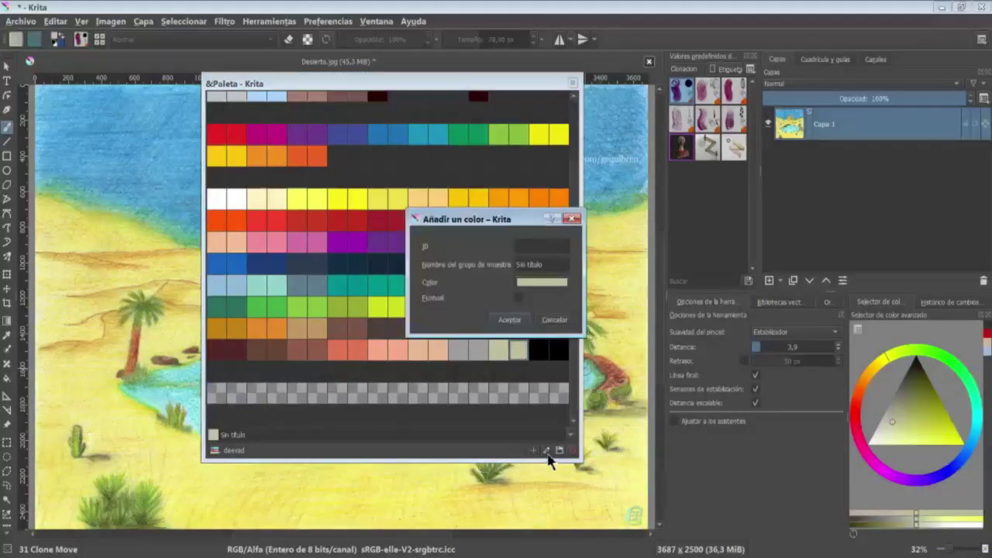
left_click(533, 282)
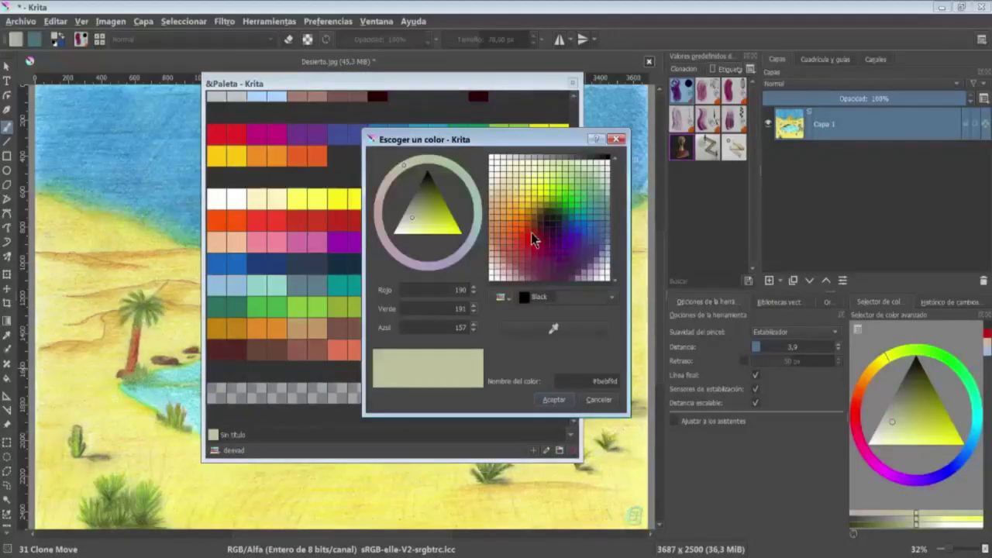
left_click(461, 242)
left_click(550, 400)
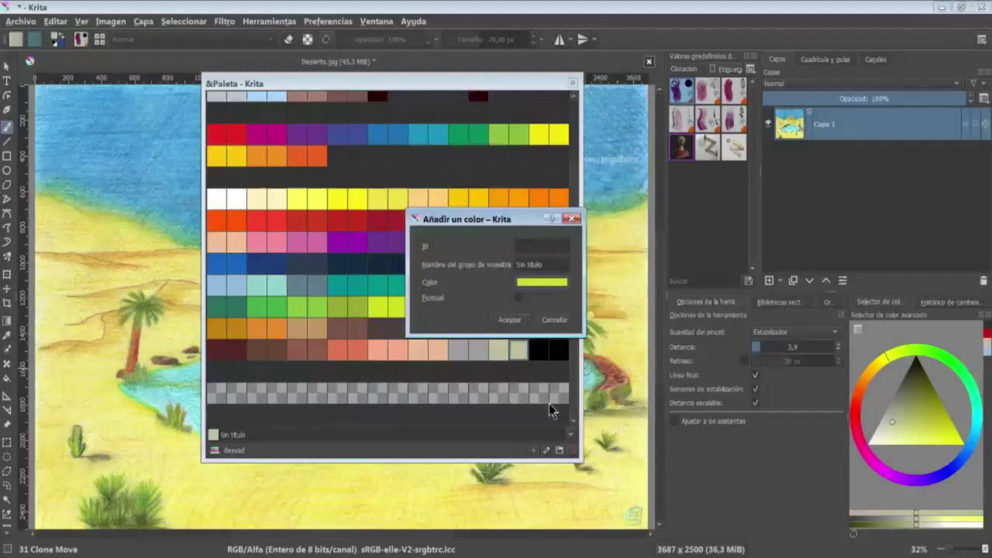
left_click(519, 320)
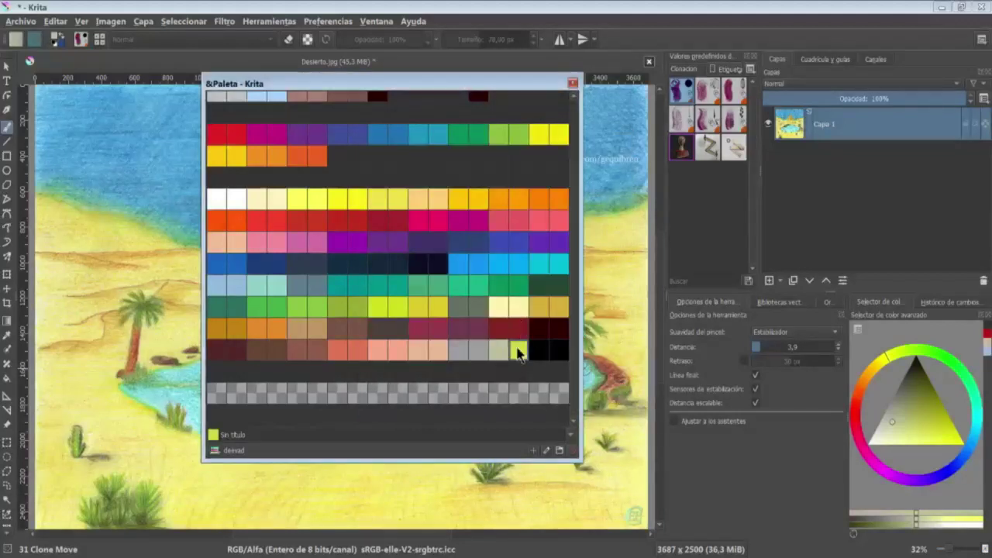
- Store deevad in the resource folder and add the 20-row group 'Nuevo grupo 1'
left_click(558, 452)
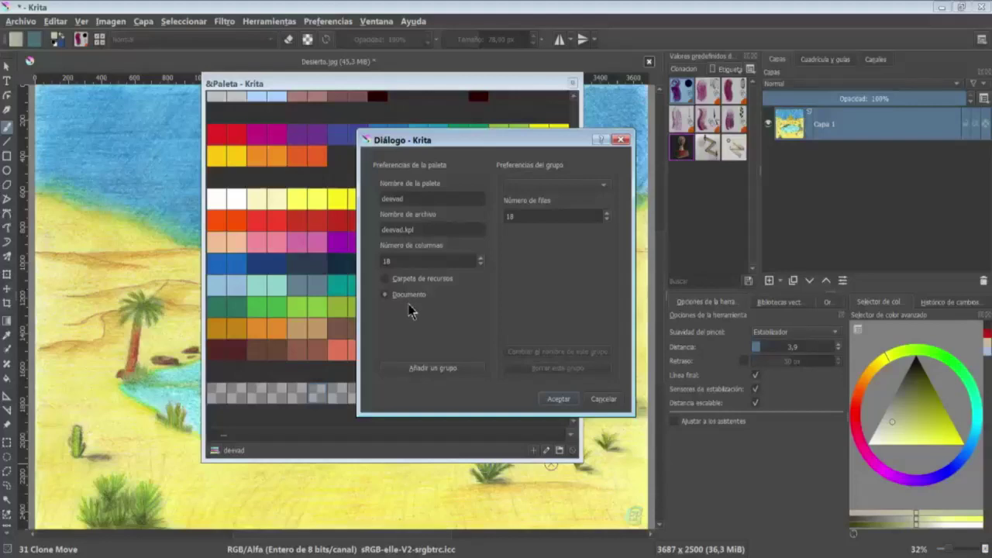
left_click(415, 284)
left_click(461, 368)
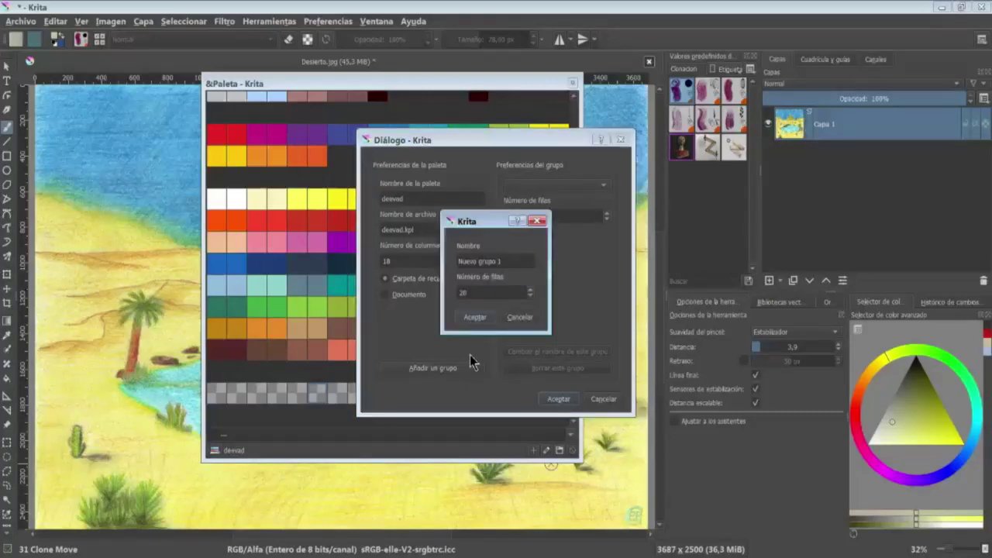
left_click(474, 318)
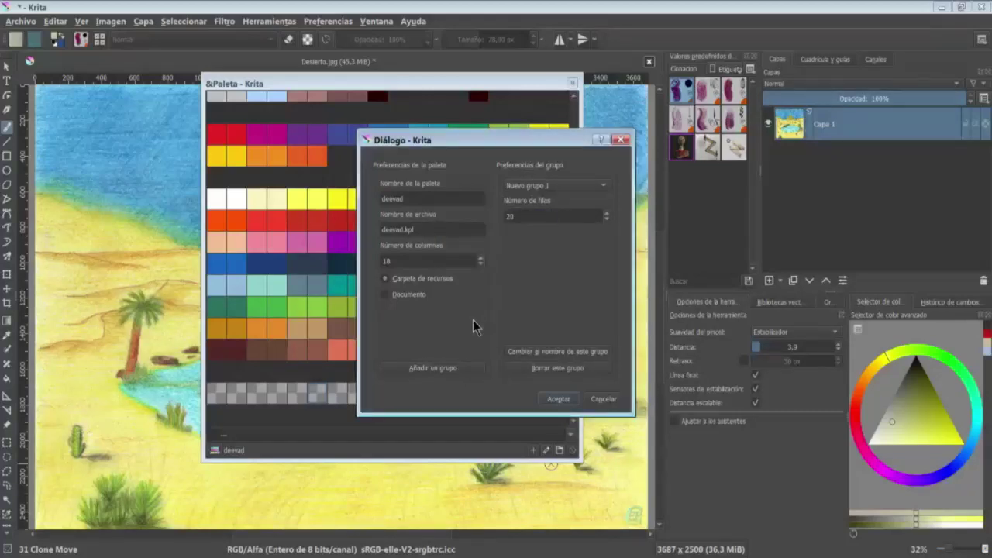
left_click(558, 398)
scroll(449, 377, "up", 5)
- Drag a green swatch and two yellow swatches into Nuevo grupo 1
scroll(419, 364, "down", 3)
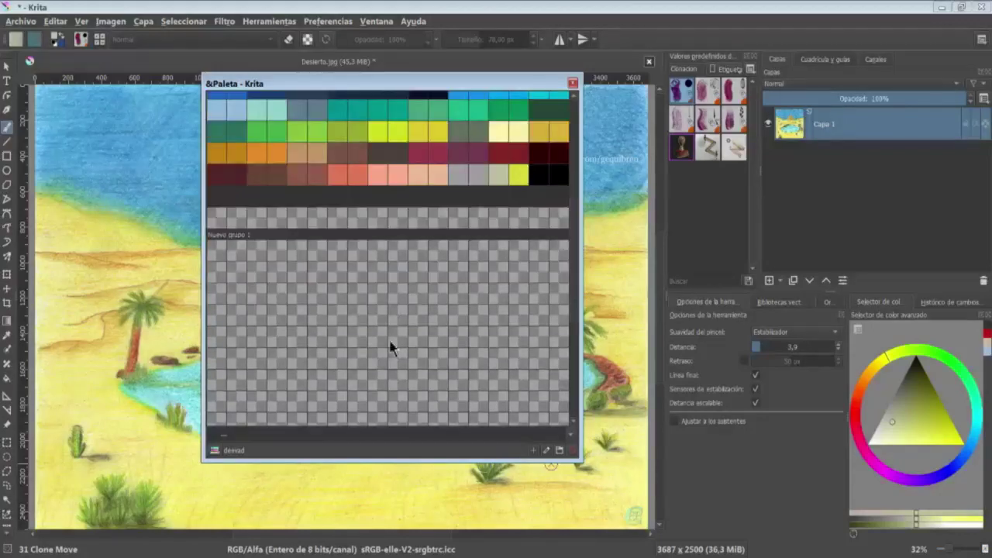
scroll(310, 295, "down", 3)
scroll(256, 244, "up", 4)
left_click_drag(327, 195, 297, 333)
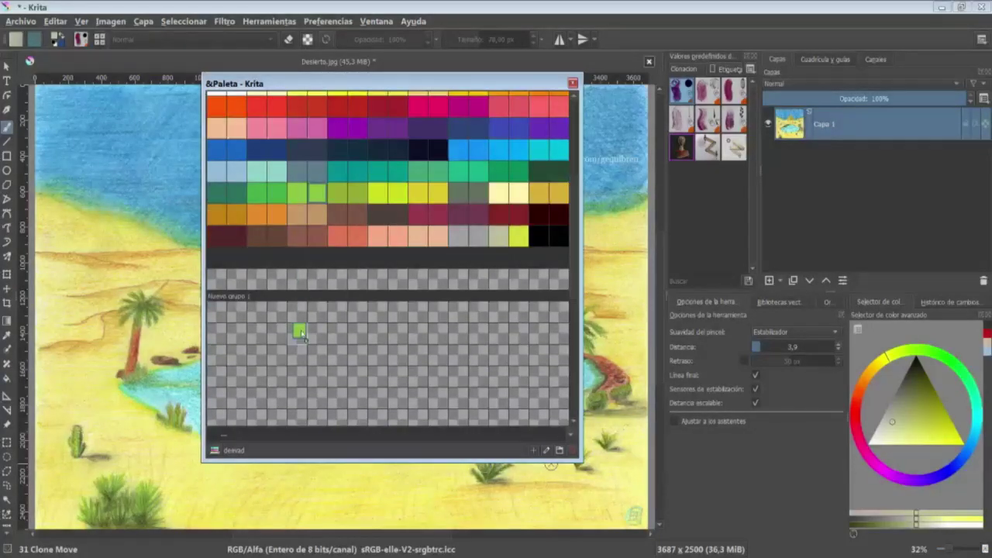
left_click_drag(394, 195, 329, 333)
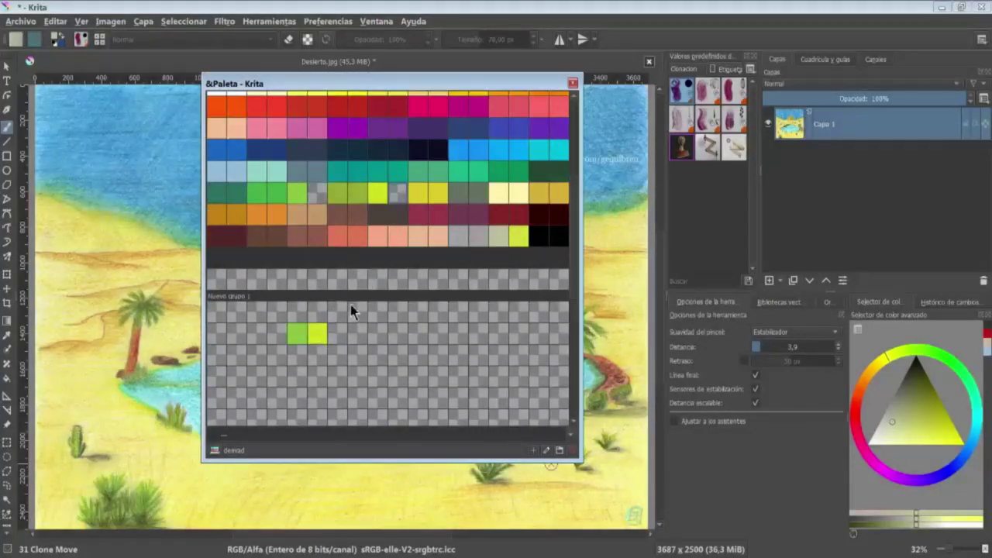
left_click_drag(446, 200, 337, 333)
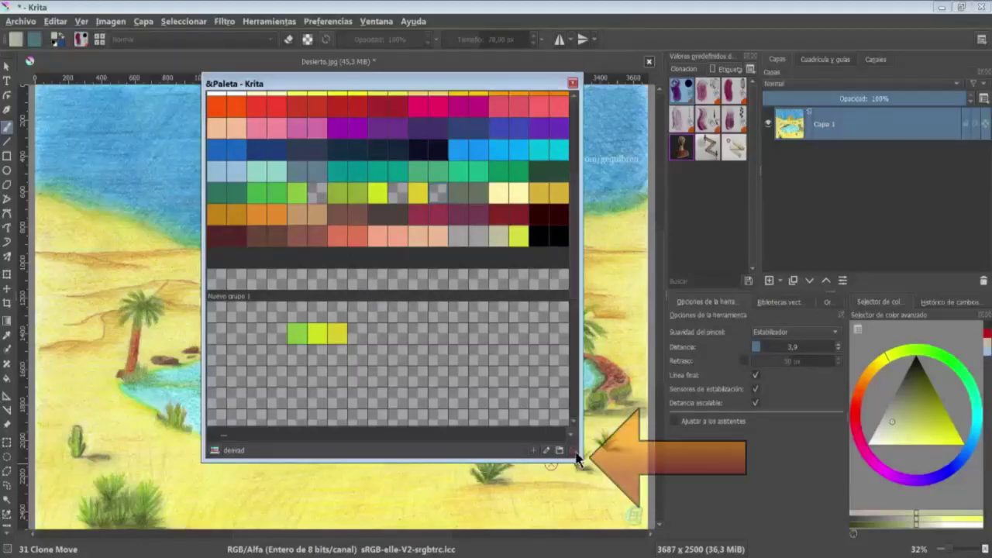
- Delete the two yellow swatches from Nuevo grupo 1, leaving the green one
left_click(337, 333)
left_click(574, 454)
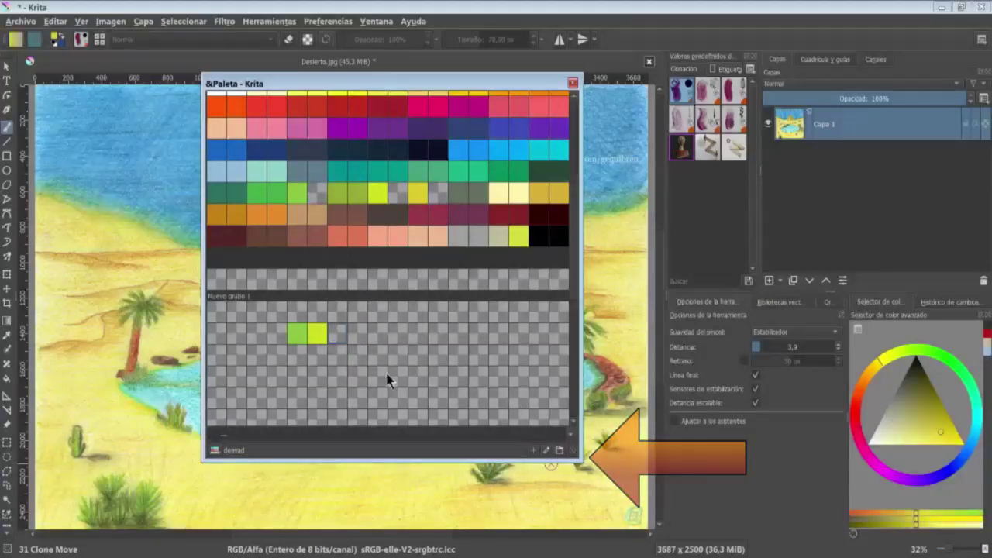
left_click(317, 333)
left_click(574, 454)
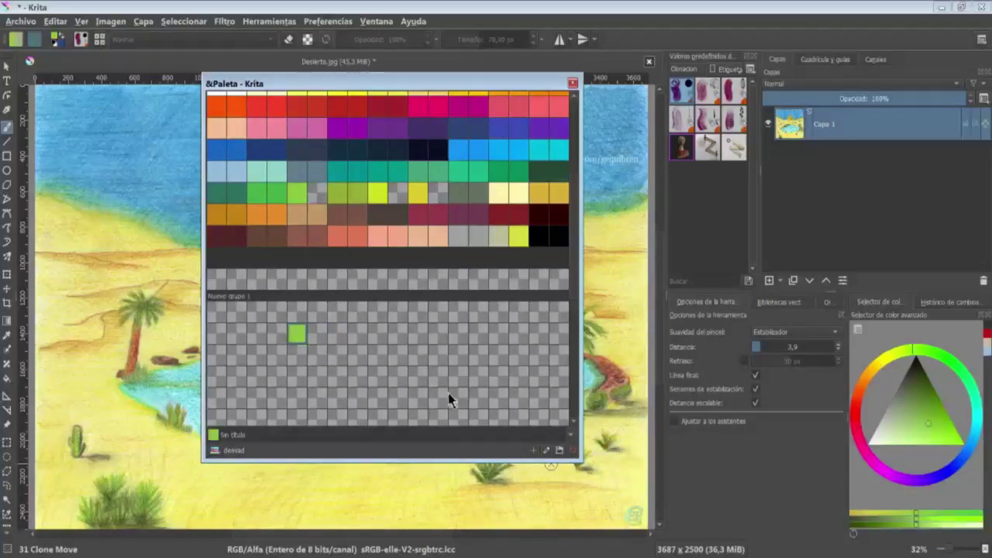
- Remove the green swatch, then delete the Nuevo grupo 1 group and confirm in Eliminando
left_click(574, 454)
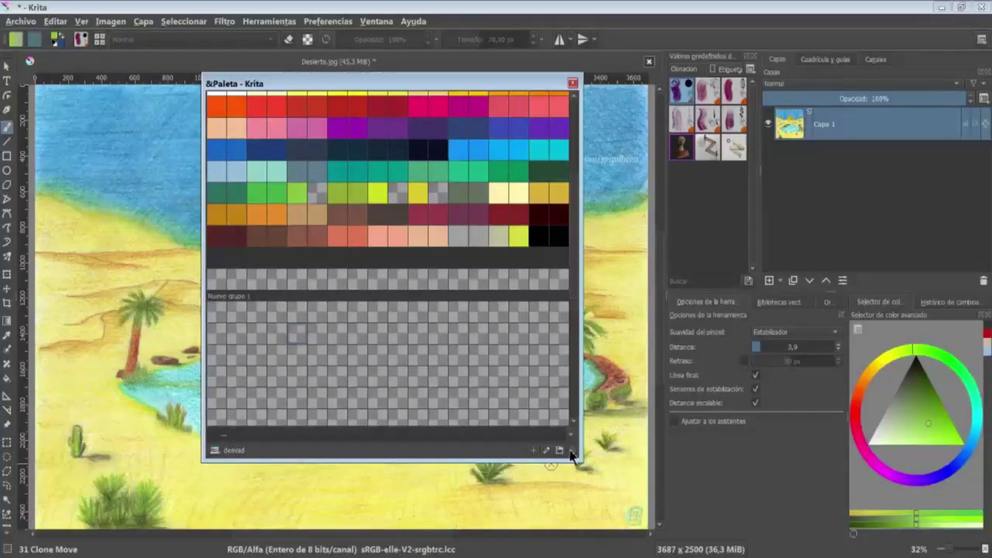
left_click(238, 297)
right_click(367, 295)
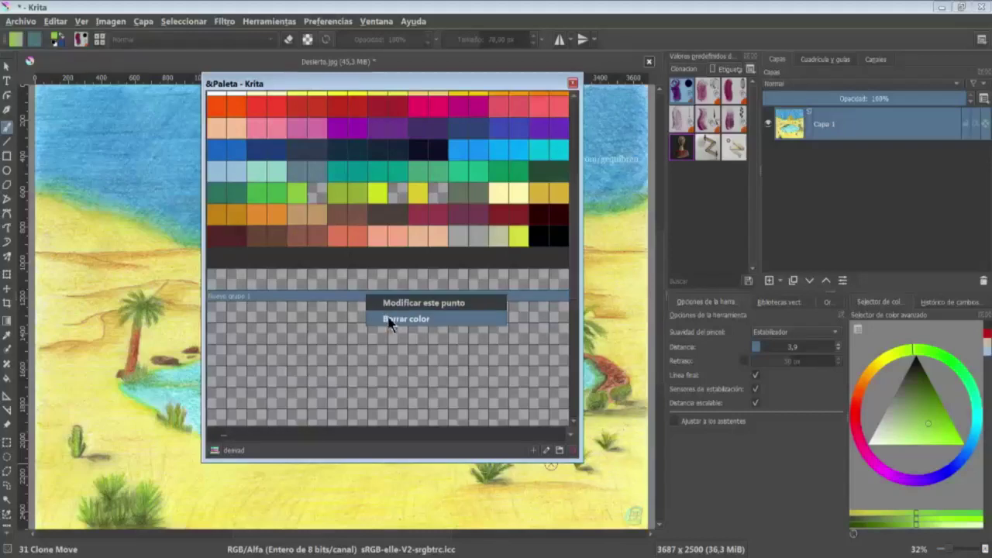
left_click(390, 319)
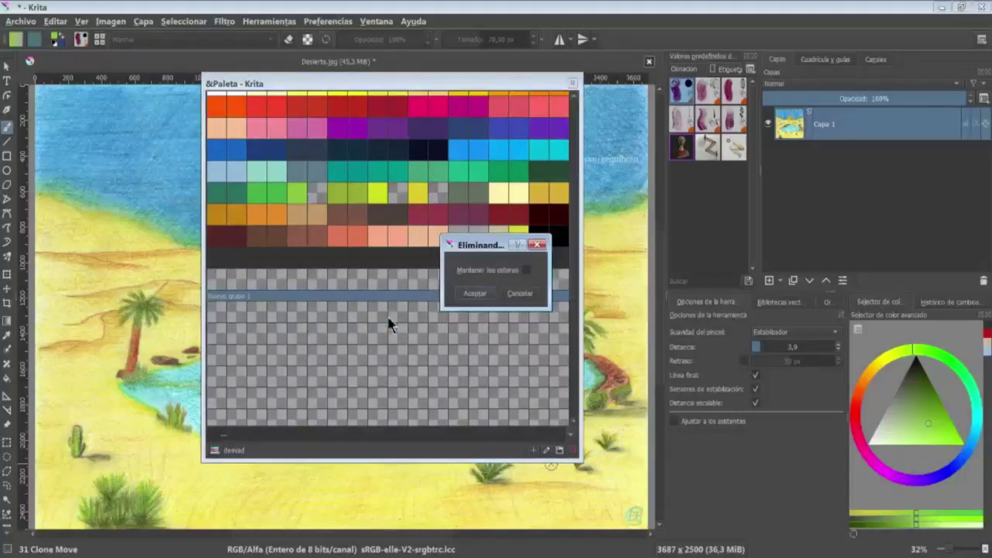
left_click(475, 294)
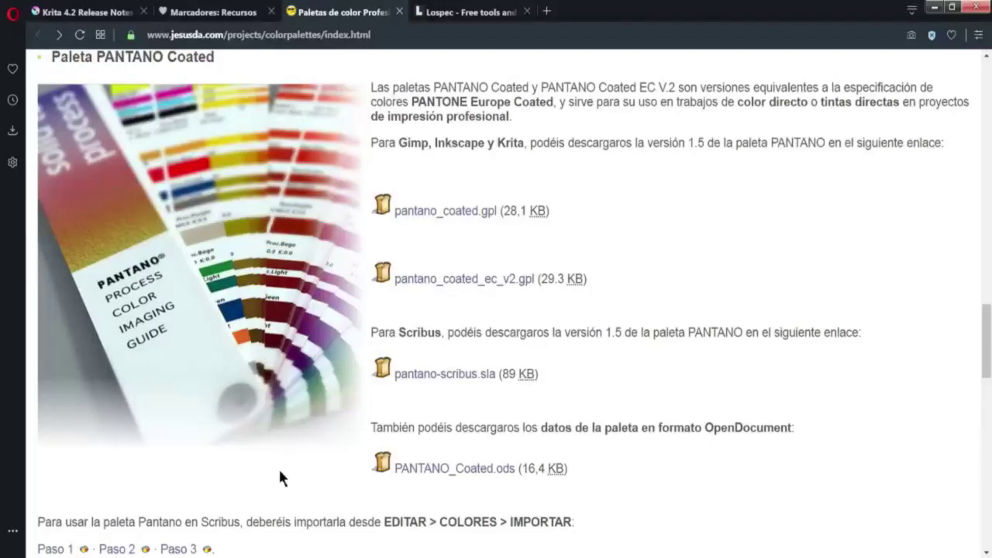
- Save the pantano_coated_ec_v2.gpl palette file from its link
mouse_move(985, 341)
left_mouse_down()
mouse_move(984, 68)
mouse_move(981, 339)
left_mouse_up()
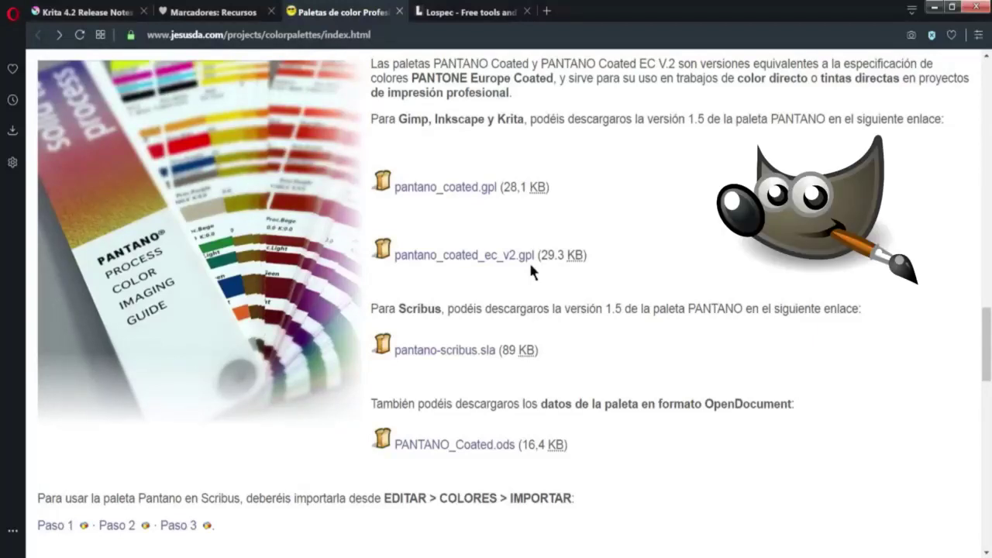
right_click(524, 258)
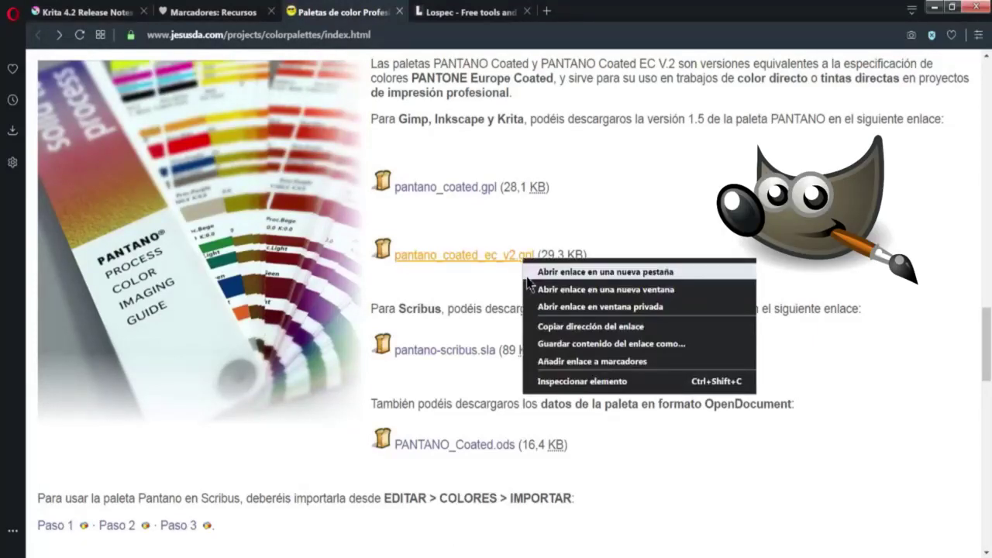
left_click(542, 343)
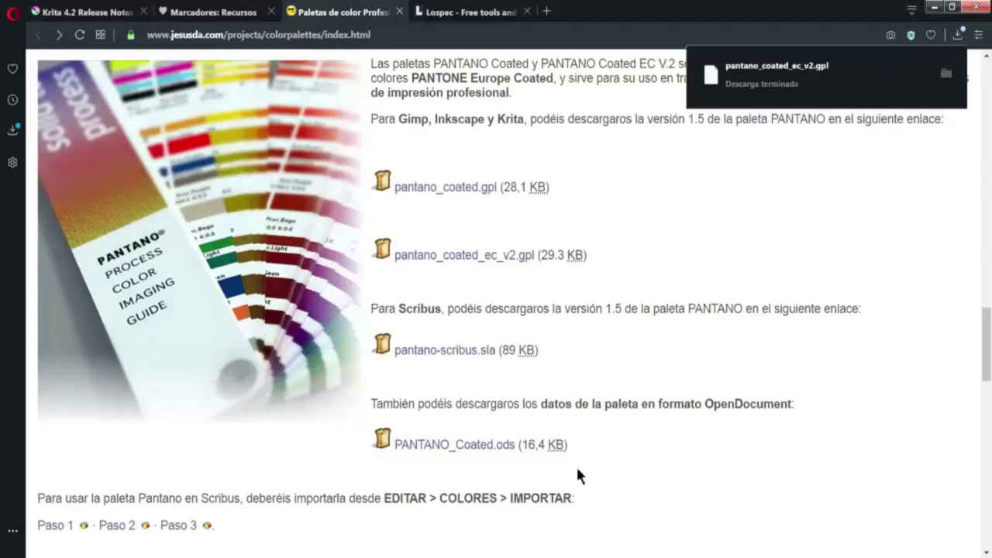
- Download the SWEETIE 16 palette from Lospec's Palette List in GIMP .GPL format
left_click(465, 11)
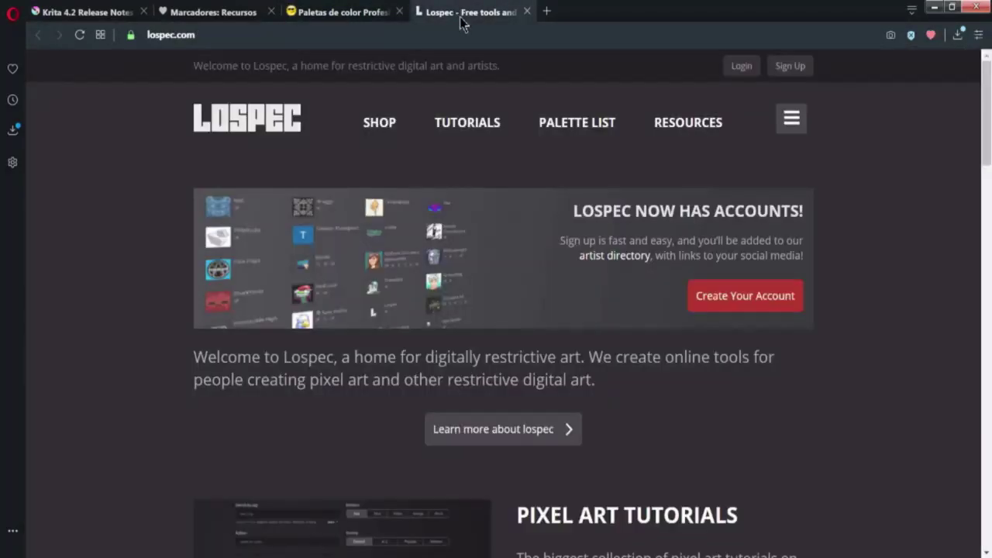
left_click(585, 128)
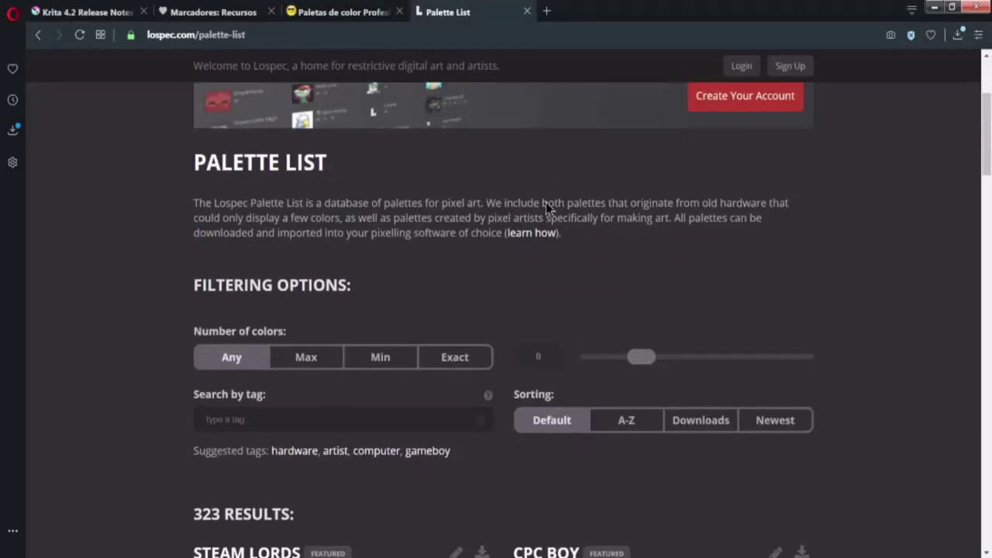
scroll(545, 202, "down", 3)
scroll(547, 208, "down", 3)
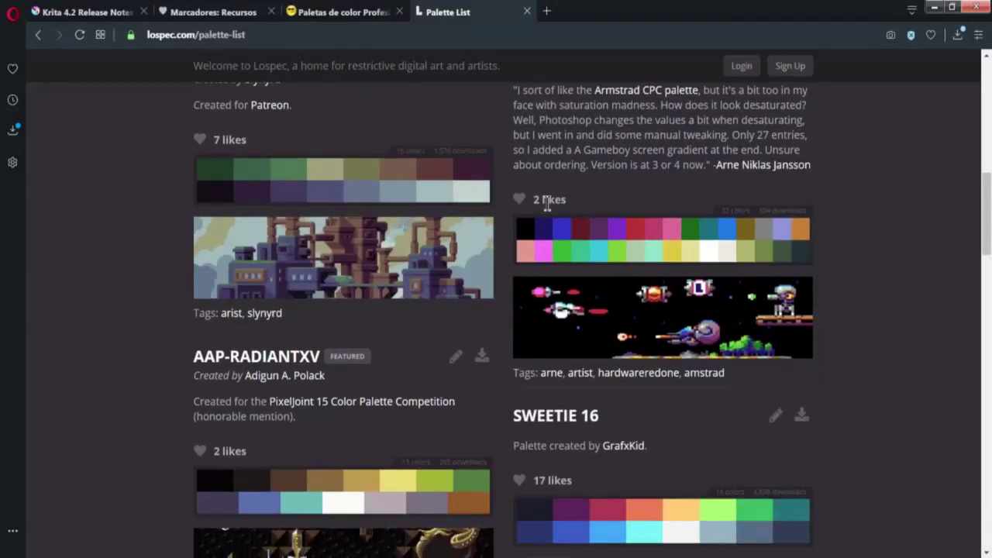
scroll(547, 208, "down", 2)
left_click(801, 280)
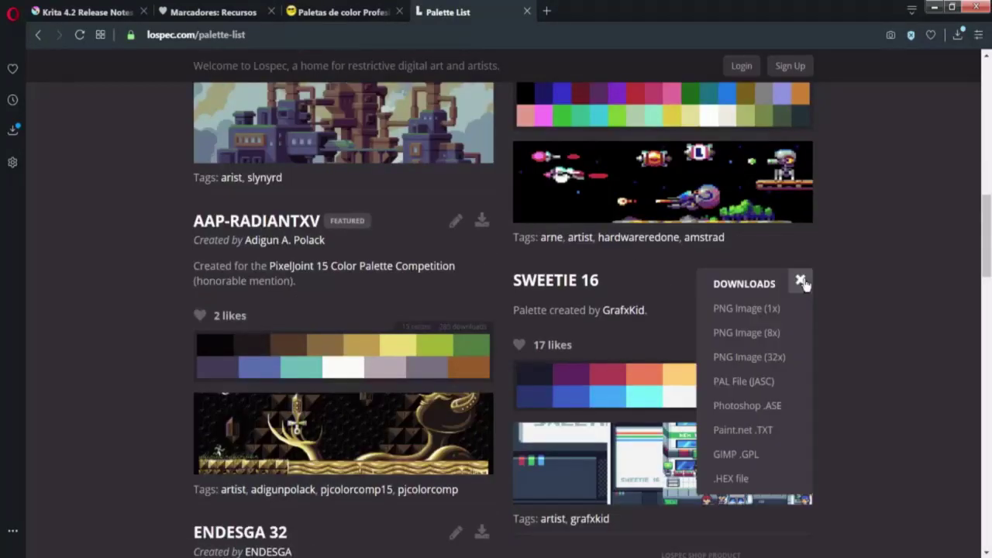
left_click(734, 454)
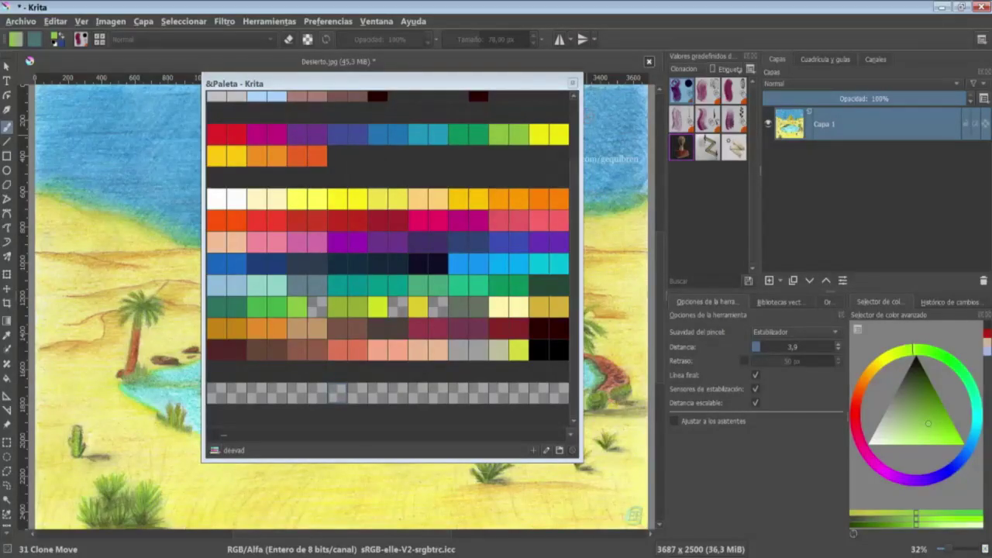
- Close the floating Paleta window, then open Gestionar recursos and cancel it
left_click(572, 83)
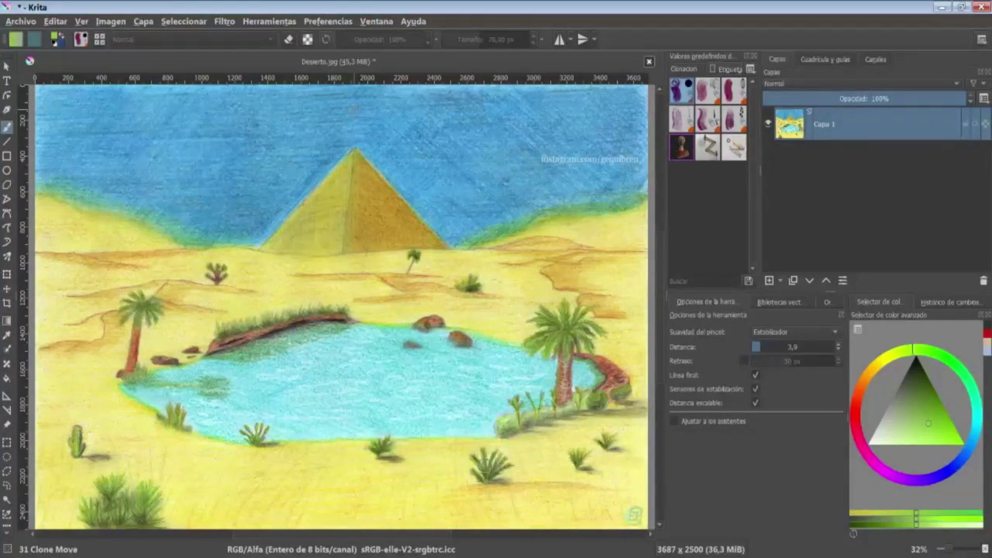
left_click(346, 23)
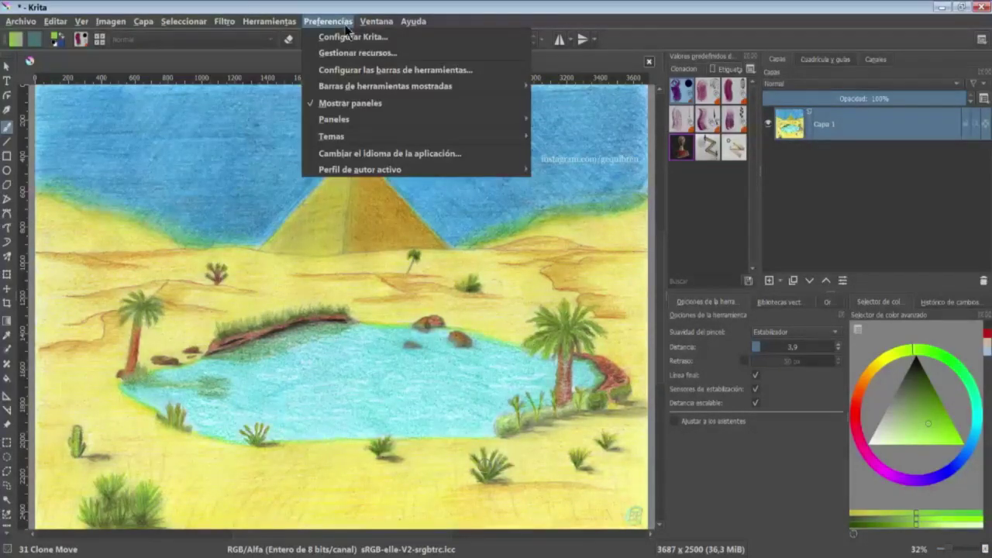
left_click(425, 61)
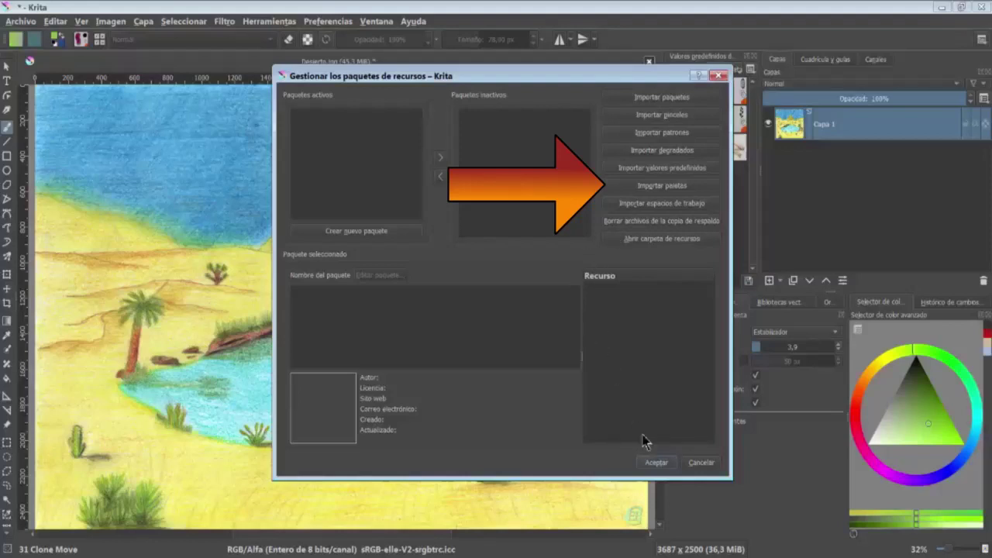
left_click(701, 464)
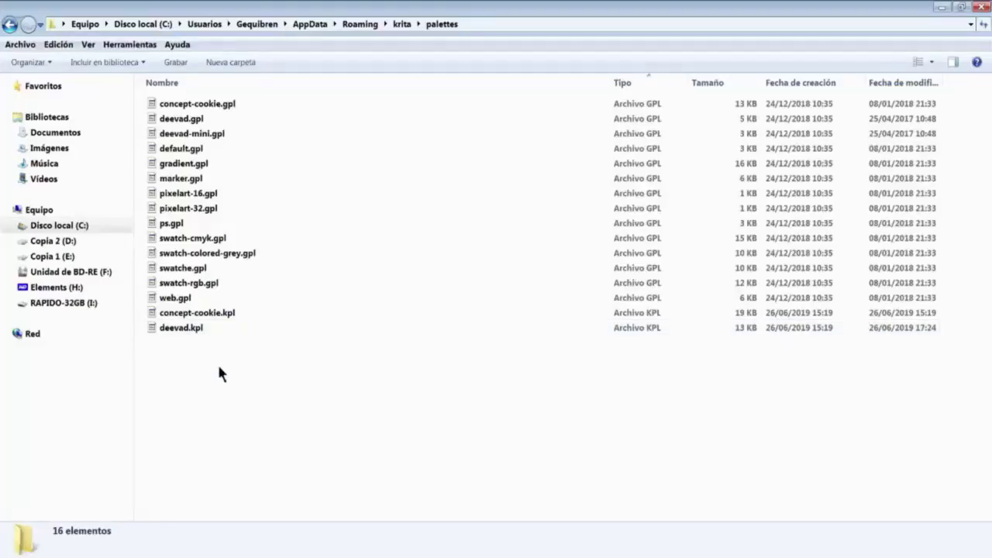
- Paste sweetie-16.gpl and pantano_coated_ec_v2.gpl into the AppData\Roaming\krita\palettes folder
key("ctrl+v")
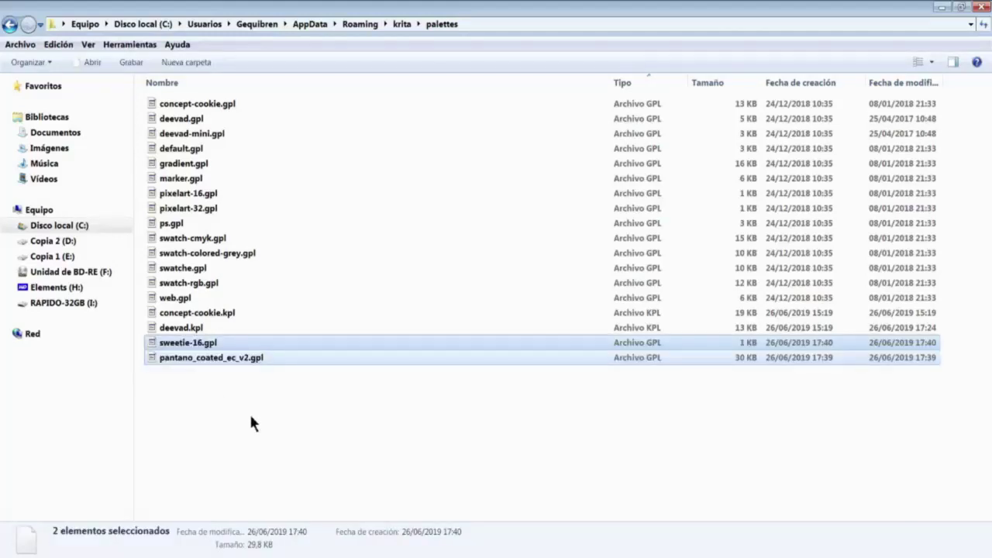
left_click(251, 422)
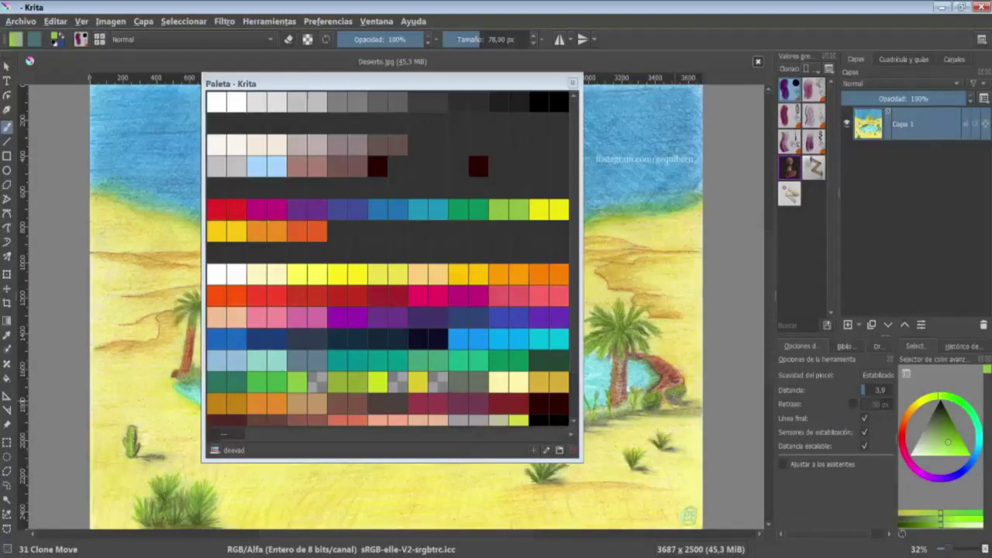
- In the Paleta docker, preview Sweetie 16, then load the PANTANO Coated EC Ver.2 palette
left_click(224, 449)
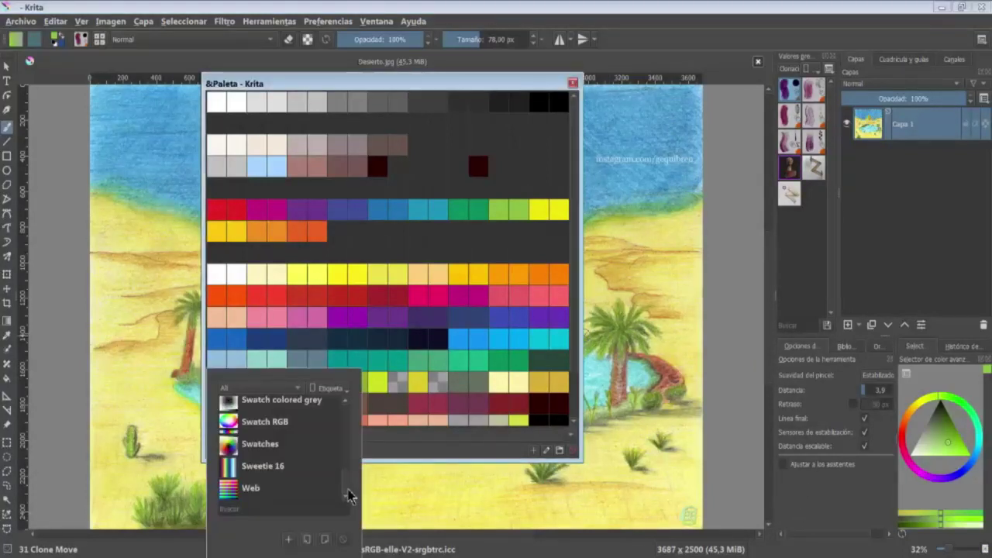
left_click(270, 469)
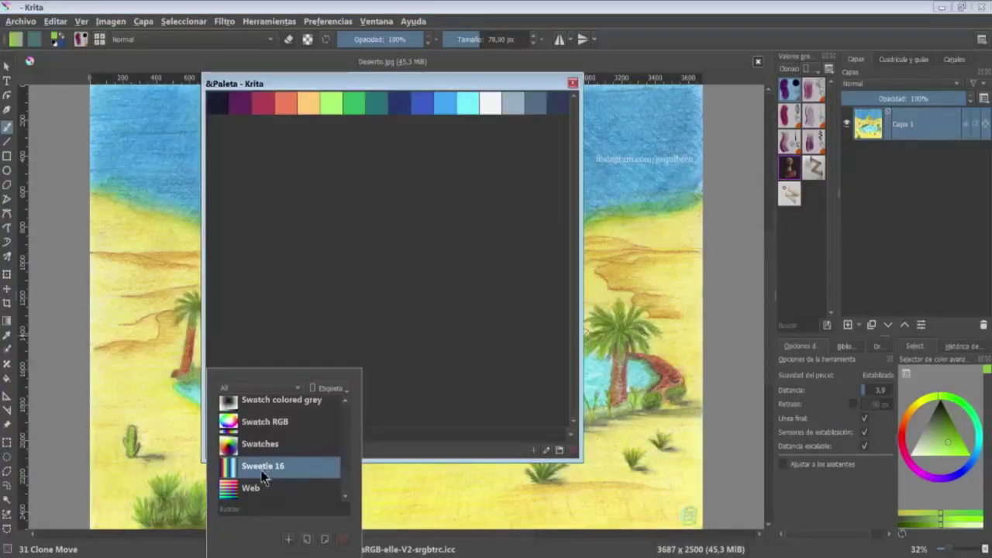
scroll(347, 478, "up", 2)
scroll(346, 479, "up", 1)
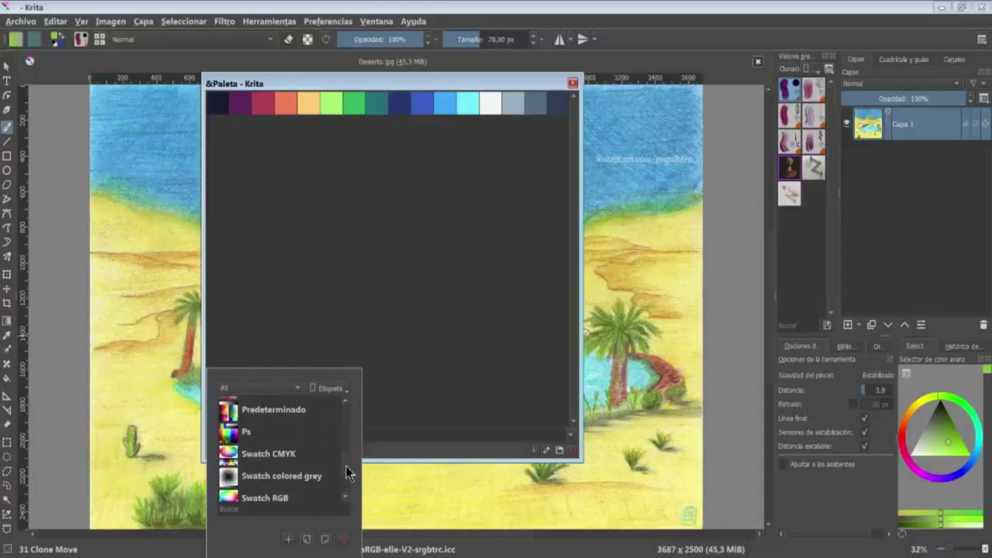
scroll(346, 479, "up", 2)
scroll(347, 465, "up", 2)
left_click(306, 436)
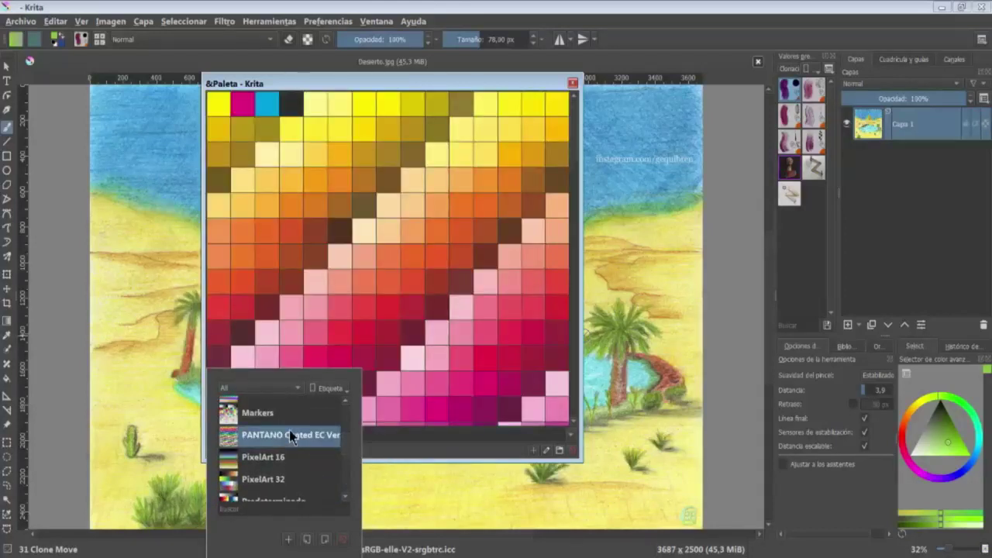
left_click(420, 463)
left_click_drag(571, 126, 583, 78)
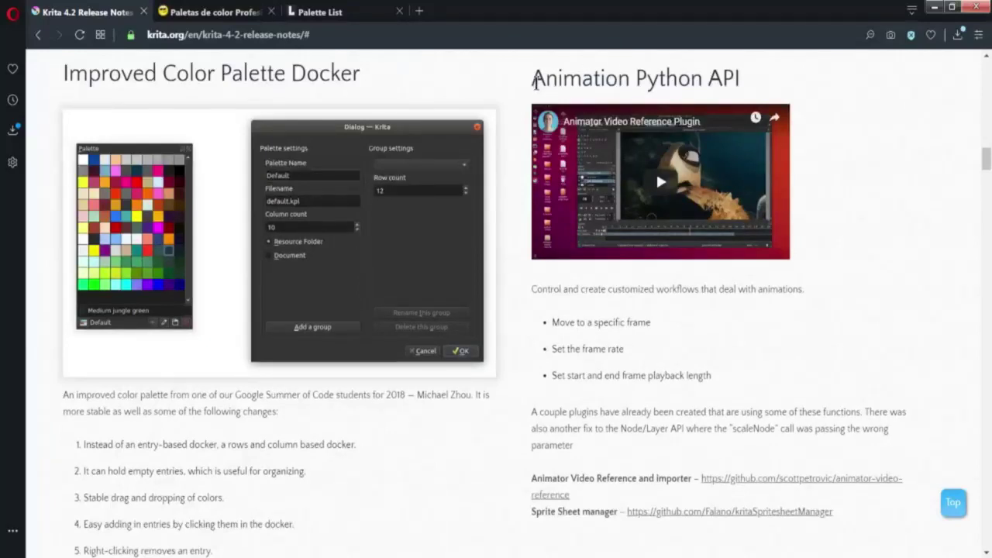
- Scroll the Krita 4.2 release notes down to the 'Configure File backups' heading and highlight it
left_click_drag(532, 78, 738, 77)
left_click(739, 77)
scroll(480, 266, "down", 4)
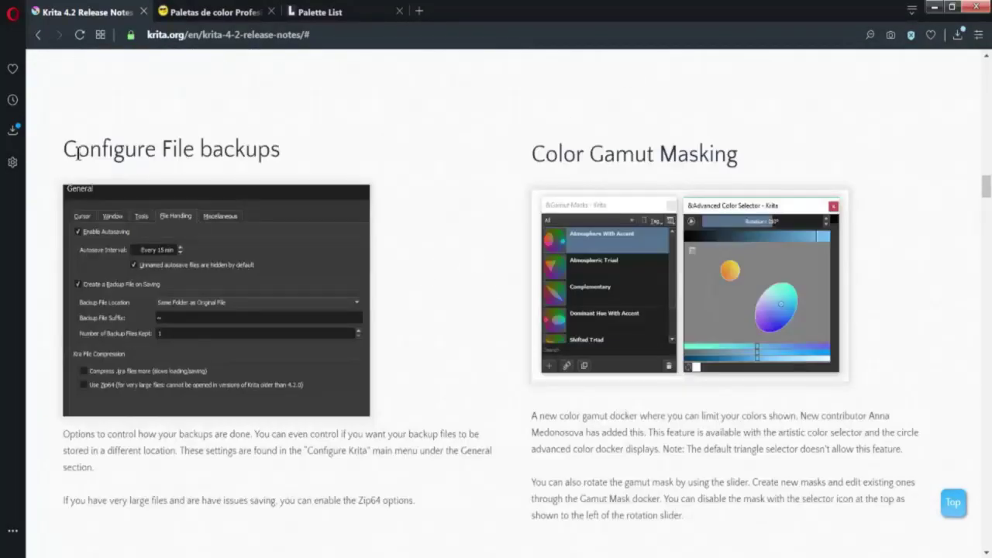
left_click_drag(64, 151, 295, 147)
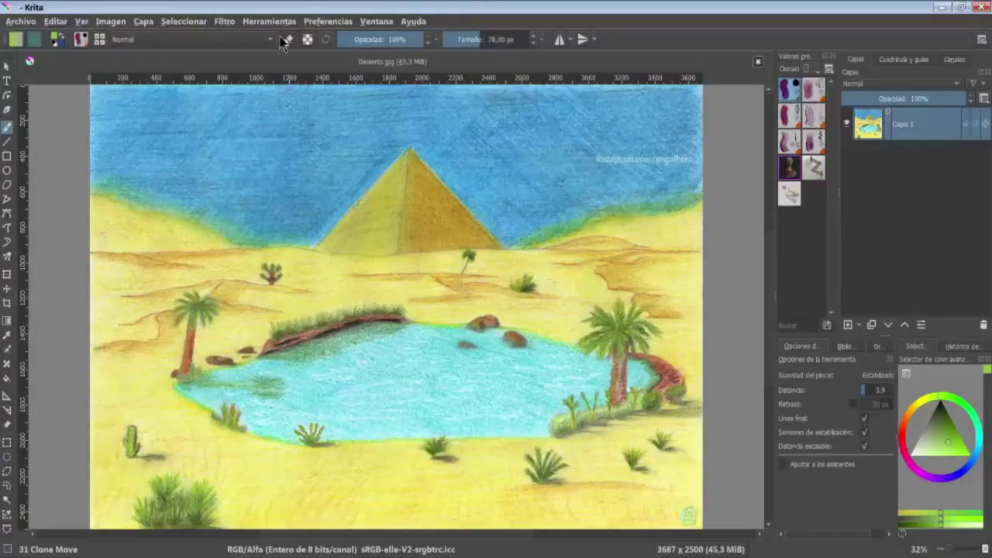
- In Configurar Krita > General file handling, enable making a backup file on save
left_click(327, 21)
left_click(328, 38)
left_click(265, 98)
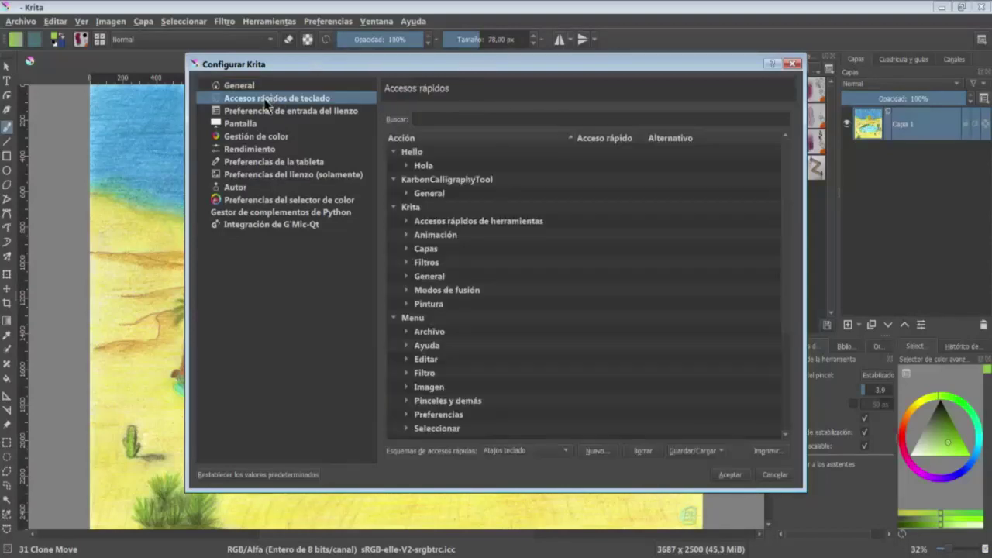
left_click(259, 86)
left_click(534, 123)
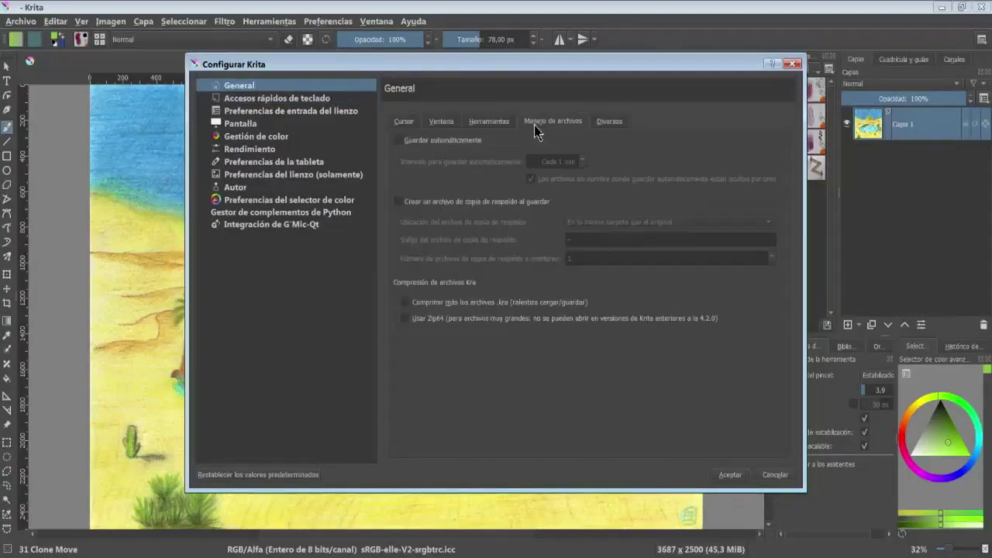
left_click(412, 202)
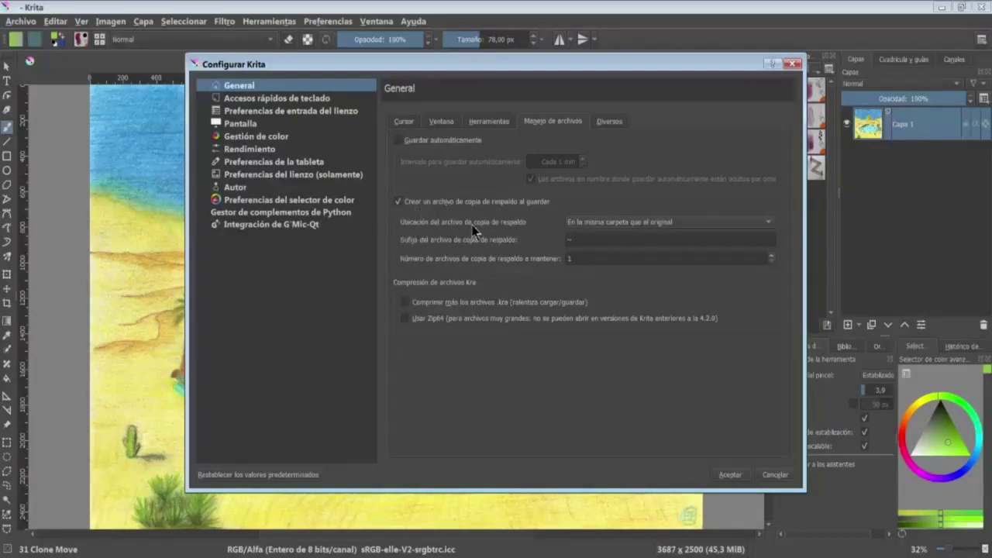
- Store backups in the original file's folder, keeping the ~ suffix and one backup
left_click(764, 230)
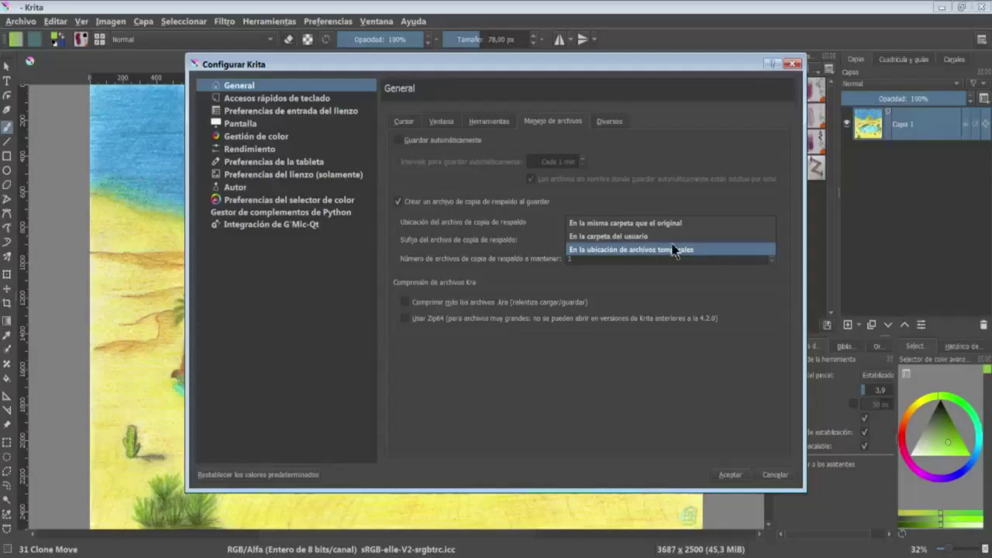
left_click(503, 240)
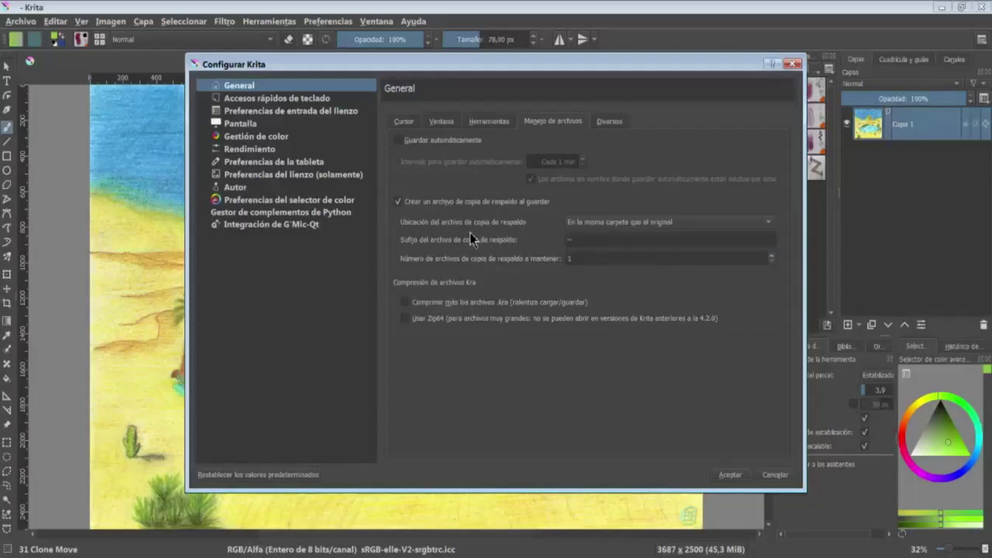
left_click(592, 241)
type("sfsdf")
double_click(579, 241)
key("BackSpace")
left_click(626, 259)
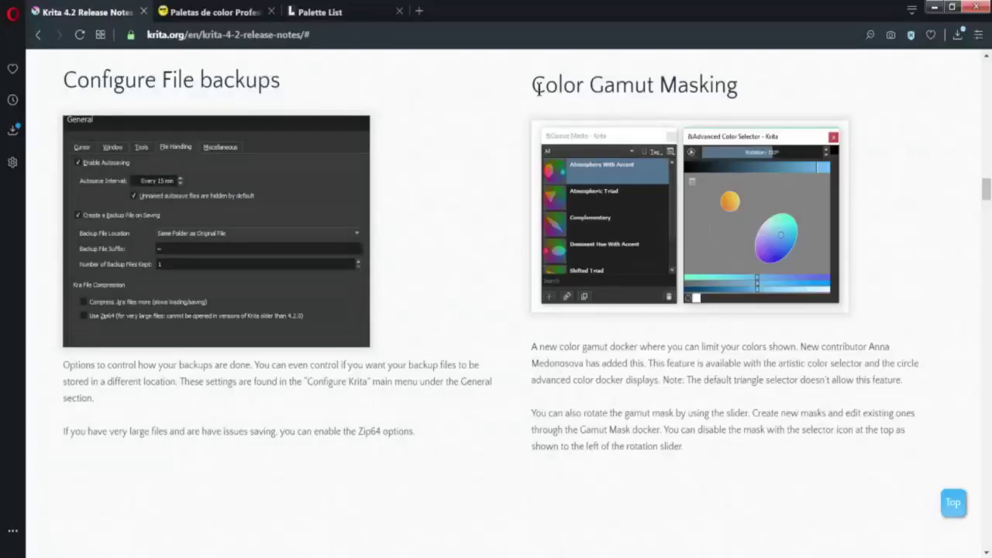
left_click_drag(535, 86, 754, 91)
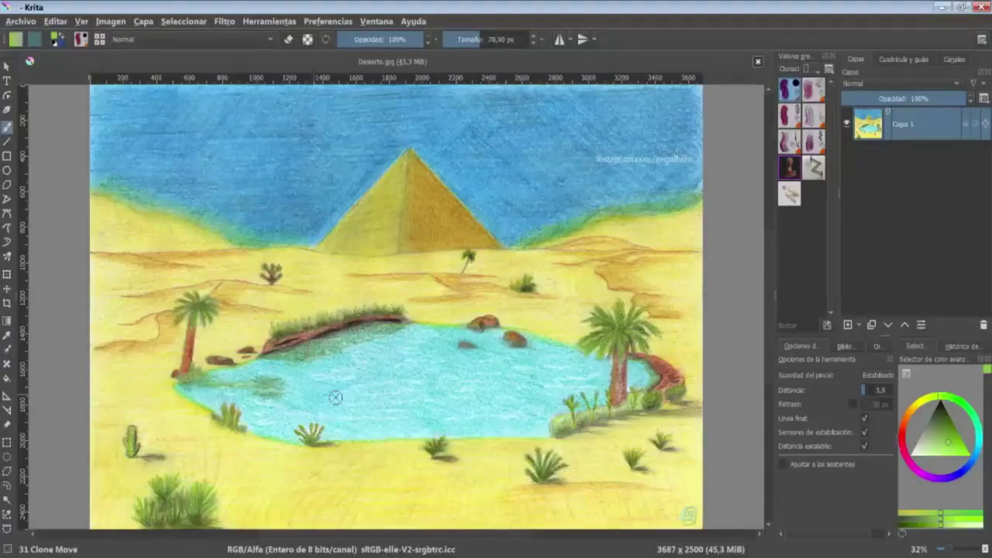
- Float and enlarge the Máscara de gama panel, pick the triangle mask, and add Selector de color artístico
left_click(328, 22)
mouse_move(334, 119)
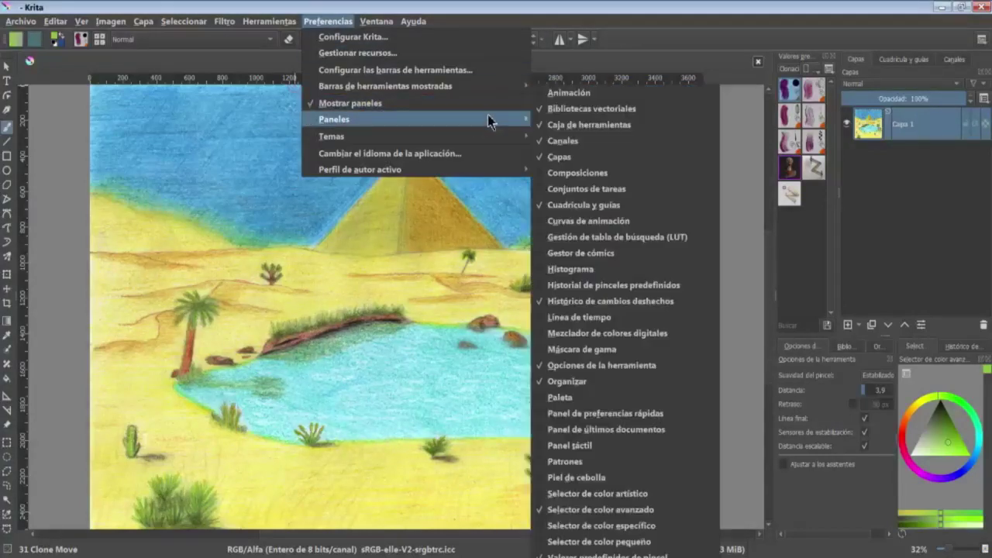
left_click(630, 349)
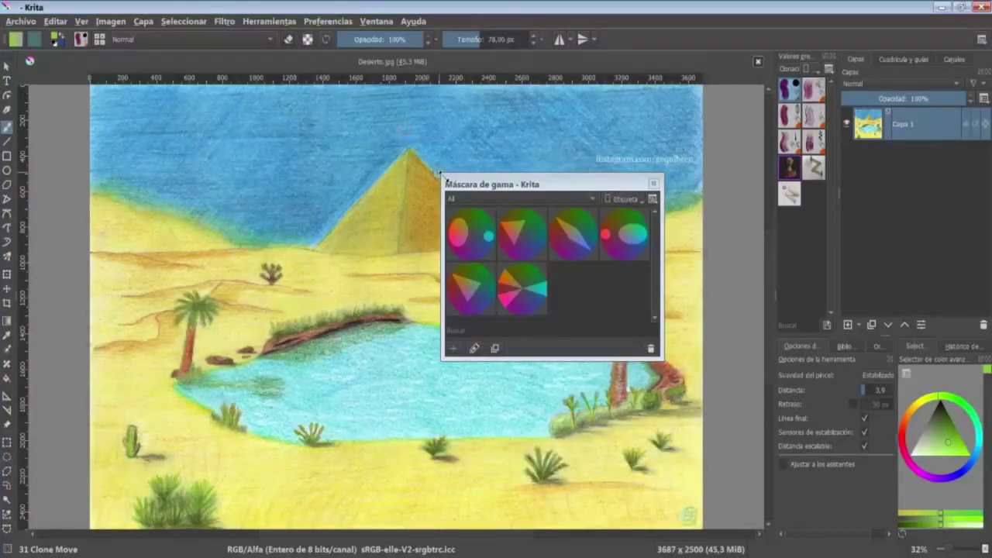
left_click_drag(443, 176, 407, 155)
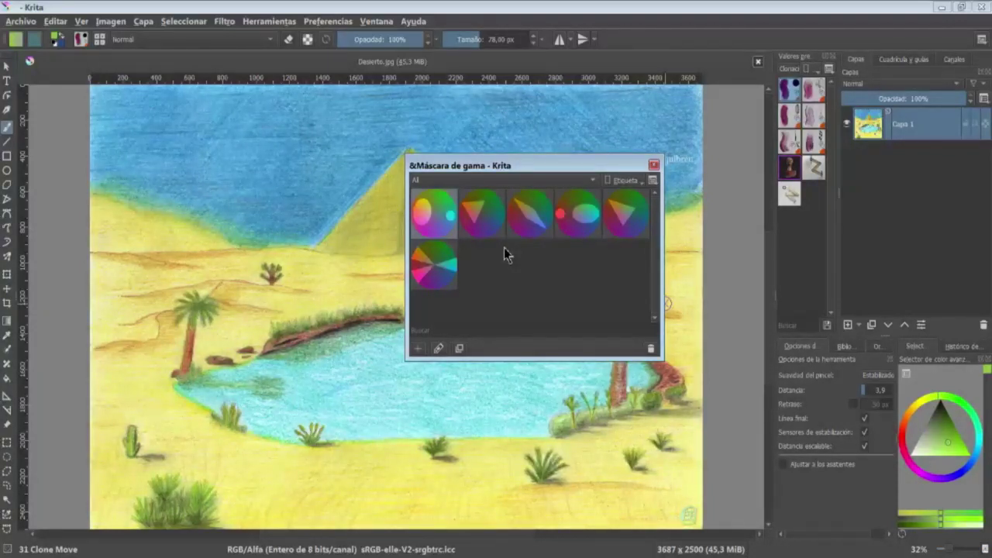
left_click(530, 213)
left_click(578, 214)
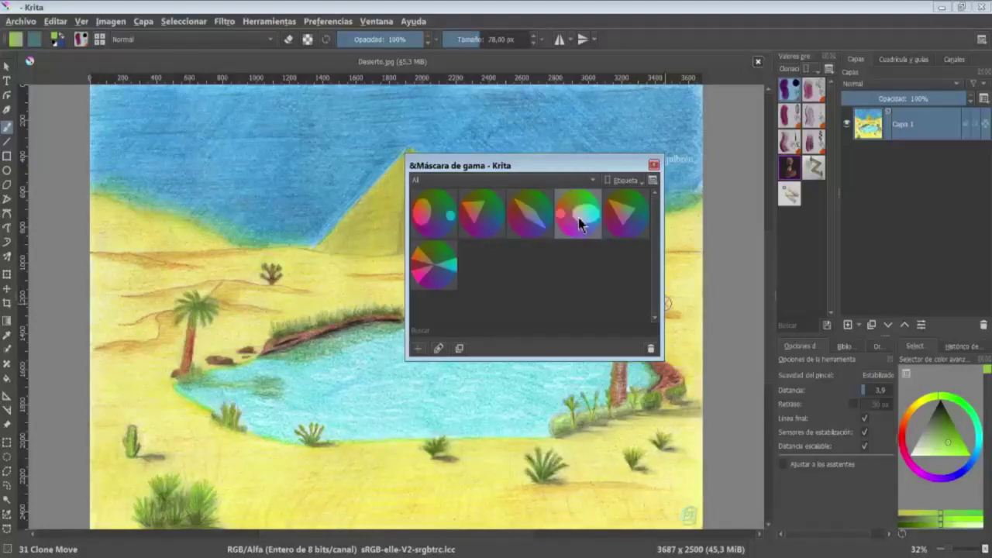
left_click(485, 222)
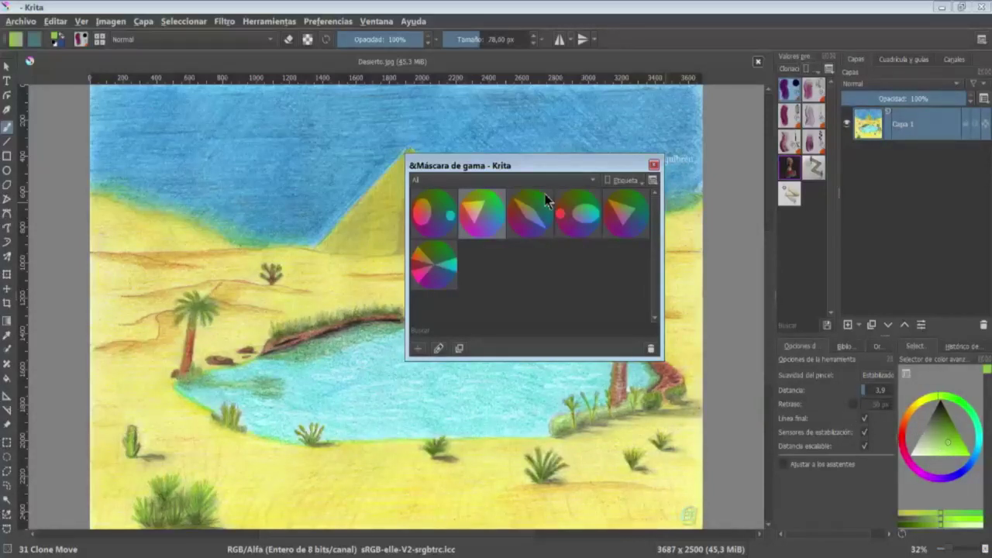
left_click(328, 21)
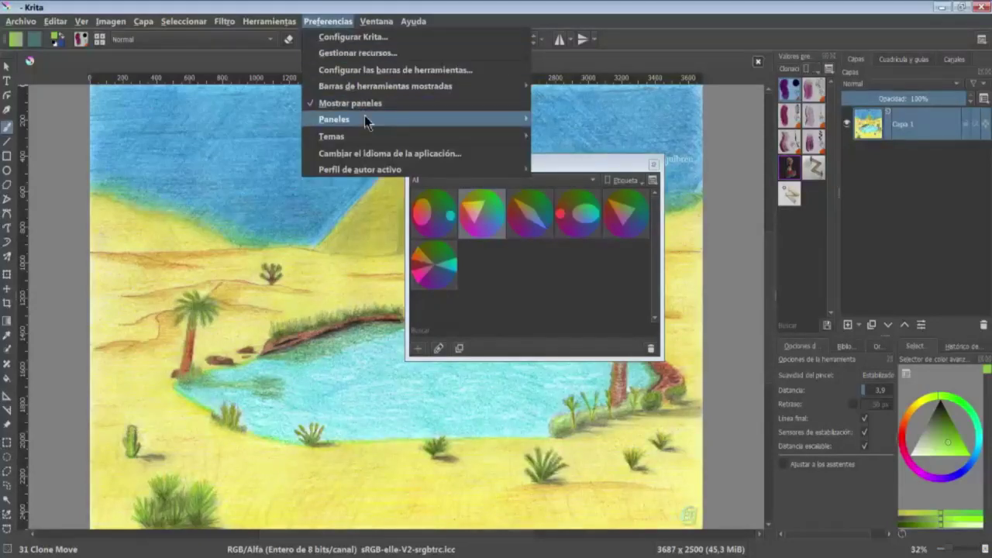
mouse_move(334, 119)
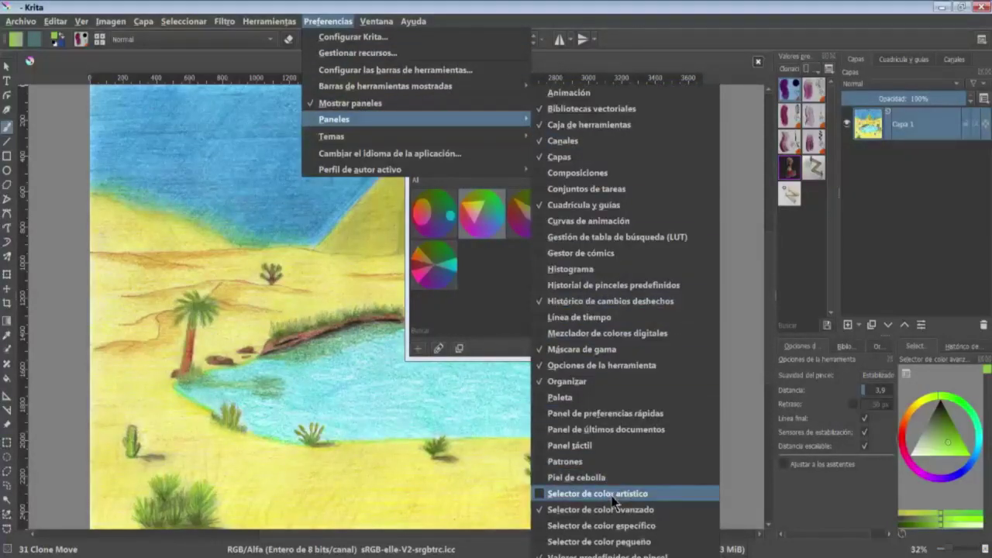
left_click(628, 495)
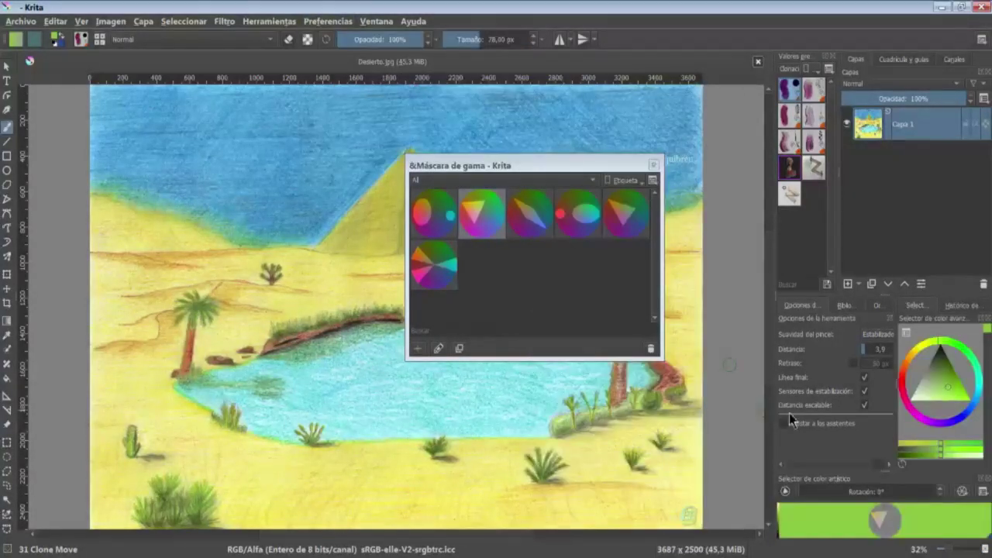
- Float and enlarge the artistic colour selector, apply the fifth triangular gamut mask, and rotate it
mouse_move(808, 481)
left_mouse_down()
mouse_move(351, 235)
mouse_move(437, 496)
left_mouse_up()
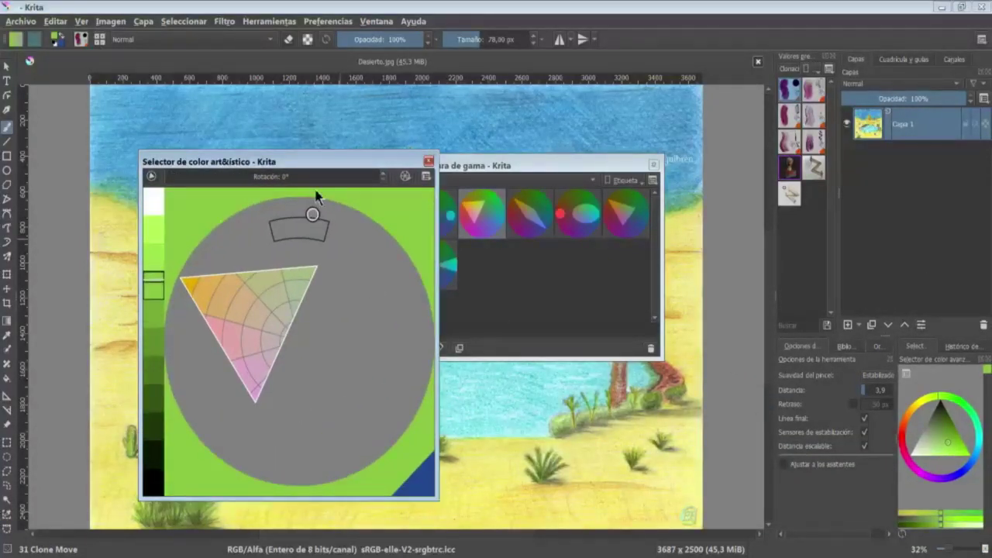
left_click_drag(309, 164, 251, 110)
left_click(581, 211)
left_click(628, 212)
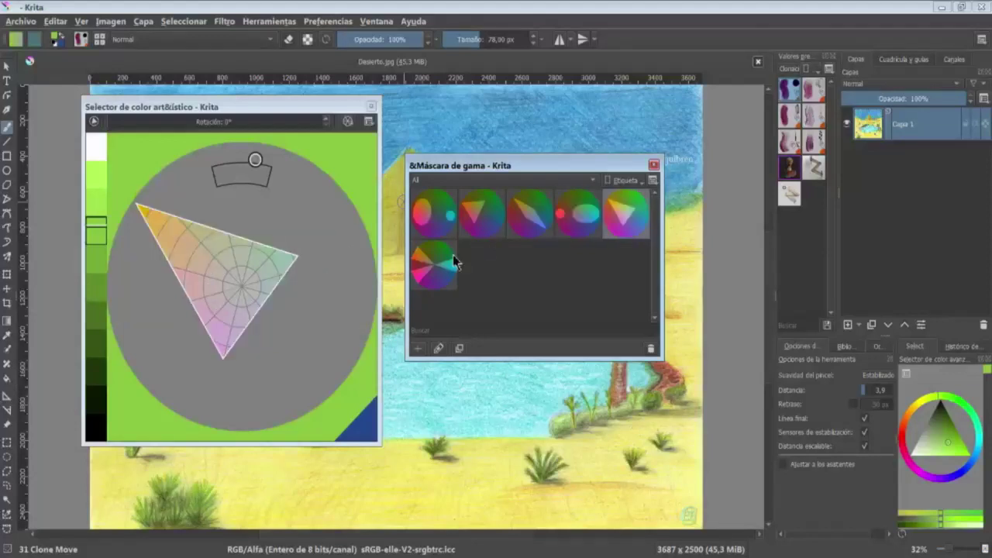
left_click(445, 229)
left_click(626, 212)
left_click_drag(120, 120, 211, 244)
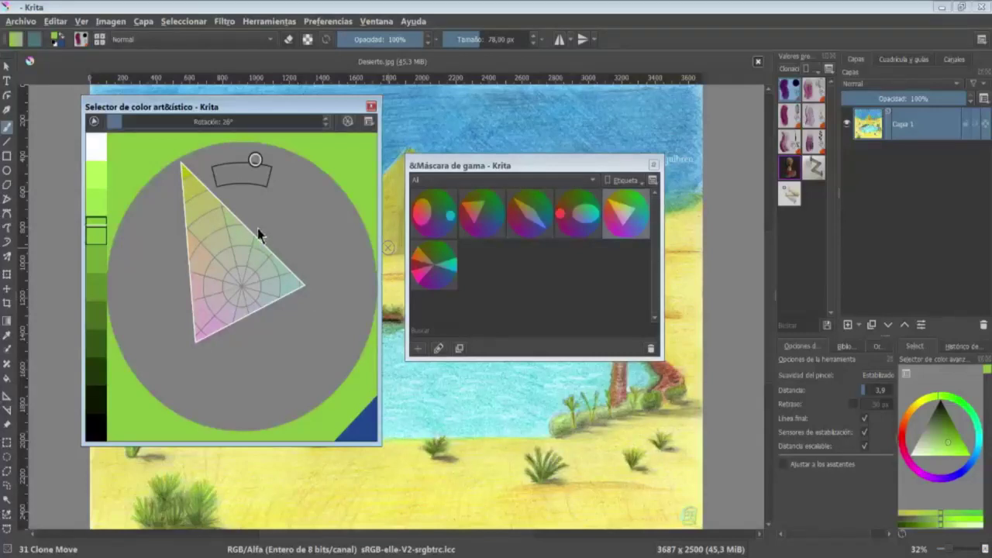
- Try colours inside the triangle, settling on a pink adjusted to a mid lightness
left_click(218, 246)
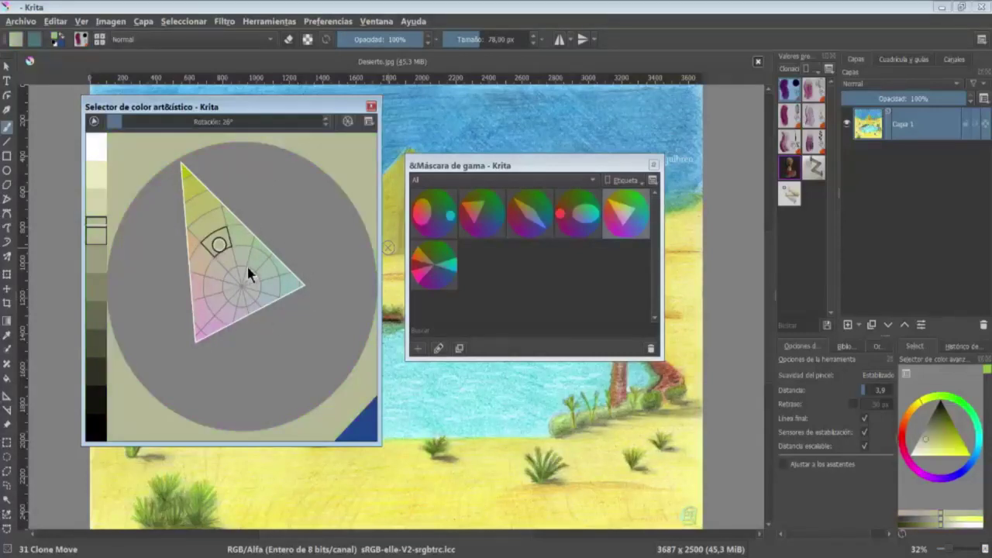
left_click(257, 268)
left_click(217, 302)
left_click(208, 224)
left_click(300, 287)
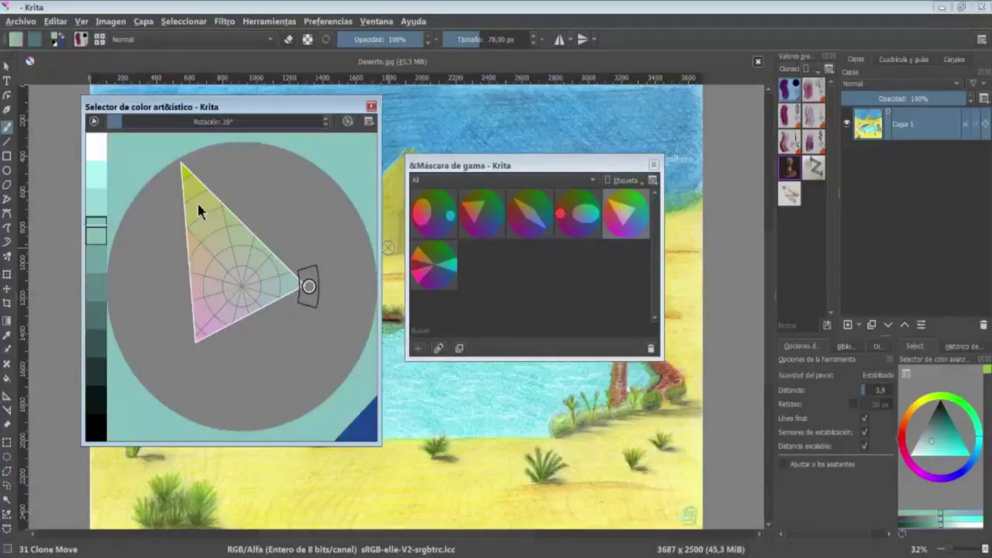
left_click(187, 183)
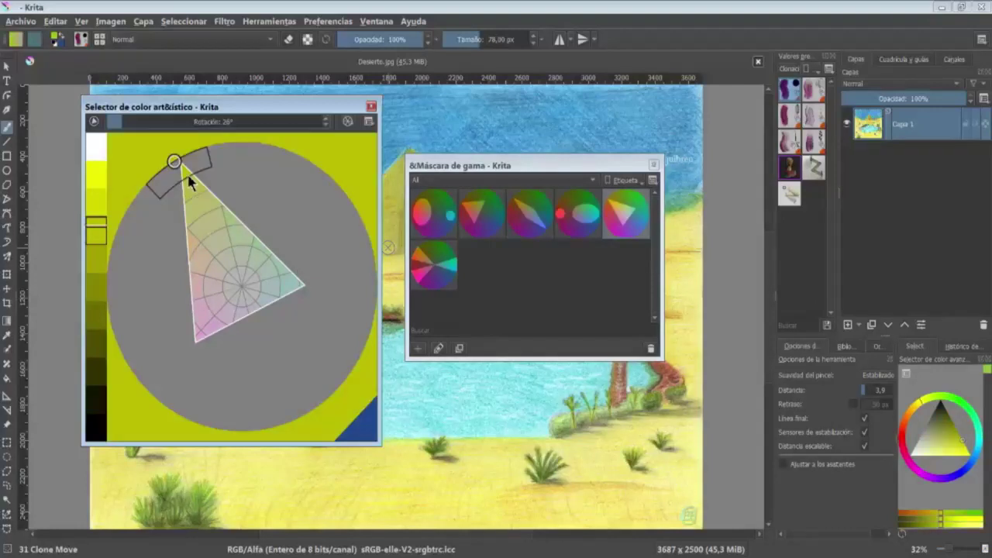
left_click(204, 311)
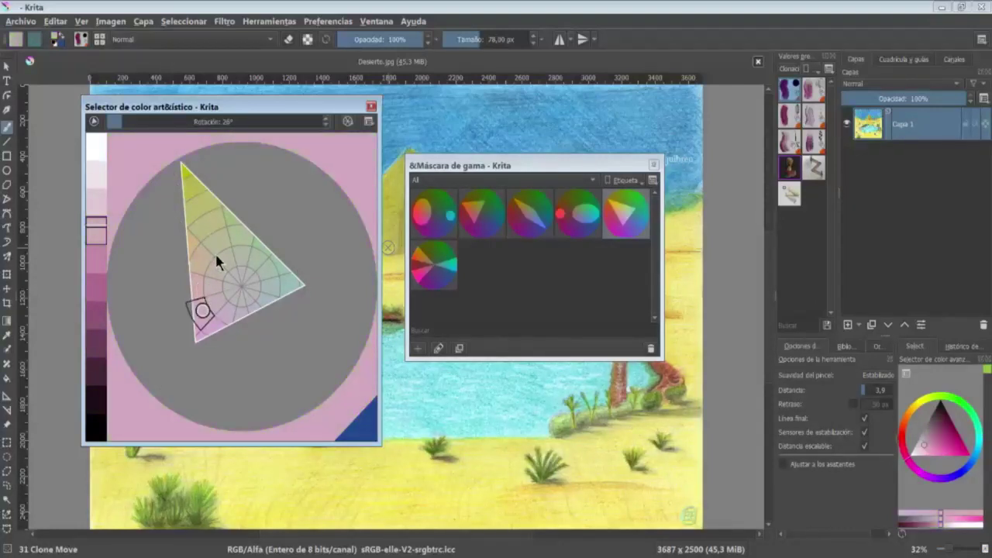
mouse_move(99, 231)
left_mouse_down()
mouse_move(96, 177)
mouse_move(97, 372)
mouse_move(101, 283)
left_mouse_up()
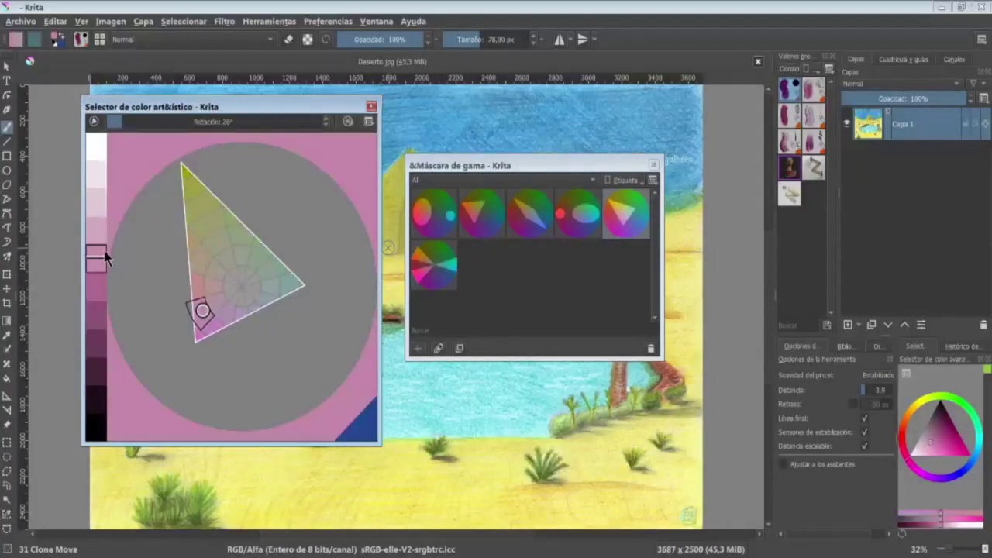
- Try the wheel step sliders and Invertir saturación, then reset the steps to defaults 11, 12 and 7
left_click(350, 121)
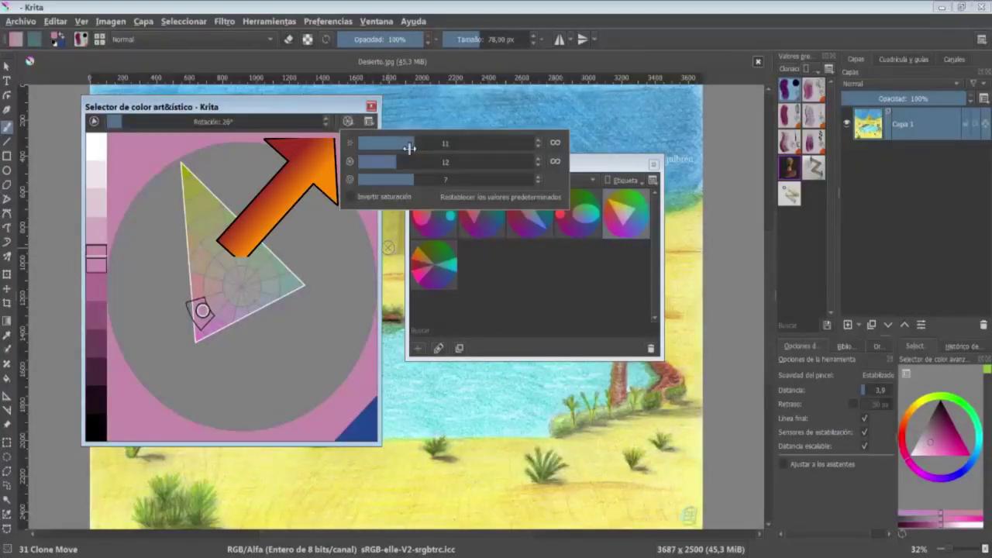
mouse_move(411, 144)
left_mouse_down()
mouse_move(477, 145)
mouse_move(469, 162)
mouse_move(494, 162)
left_mouse_up()
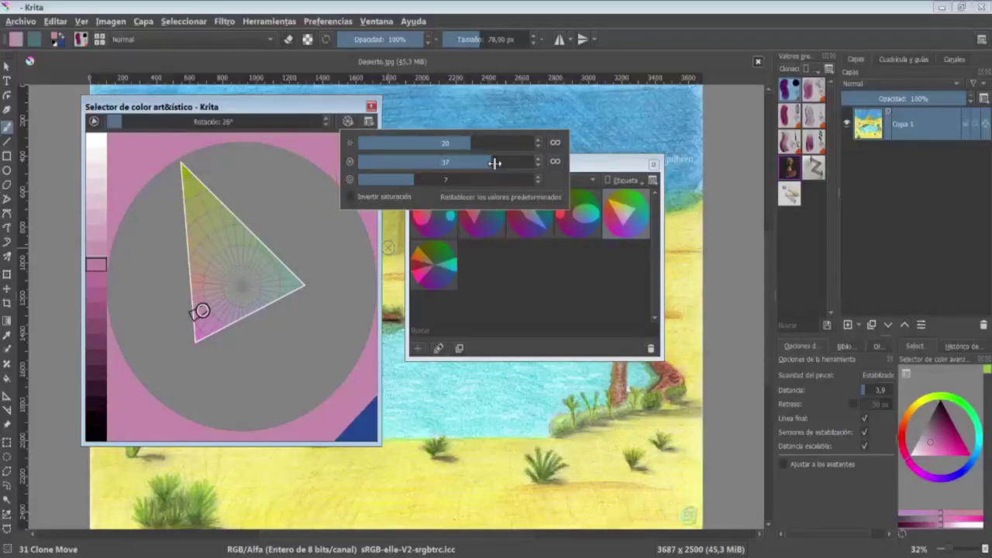
mouse_move(401, 179)
left_mouse_down()
mouse_move(535, 179)
mouse_move(429, 181)
mouse_move(469, 181)
left_mouse_up()
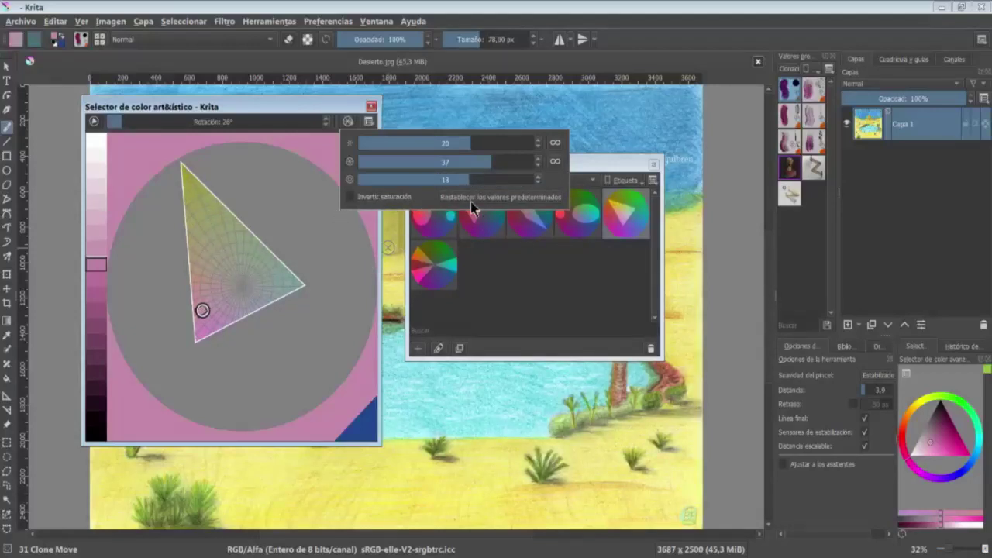
left_click(396, 201)
left_click(396, 203)
left_click(475, 197)
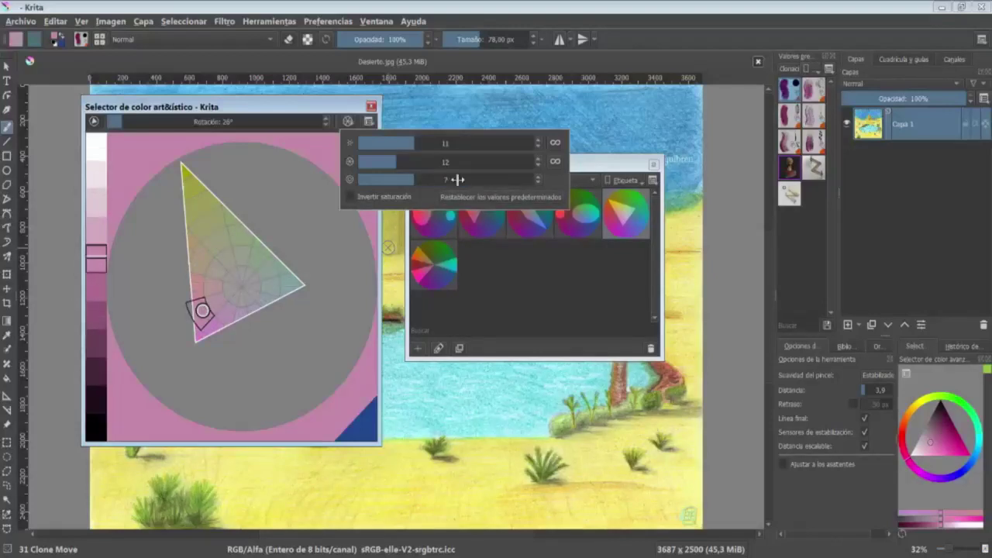
mouse_move(368, 121)
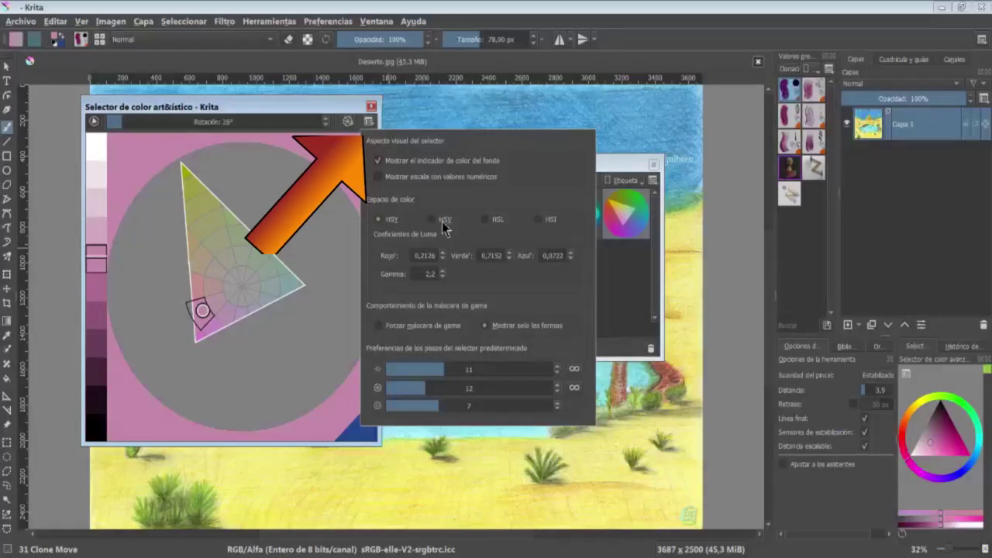
- Set the selector's colour space to HSI and try the numeric scale and Forzar máscara de gama
left_click(435, 221)
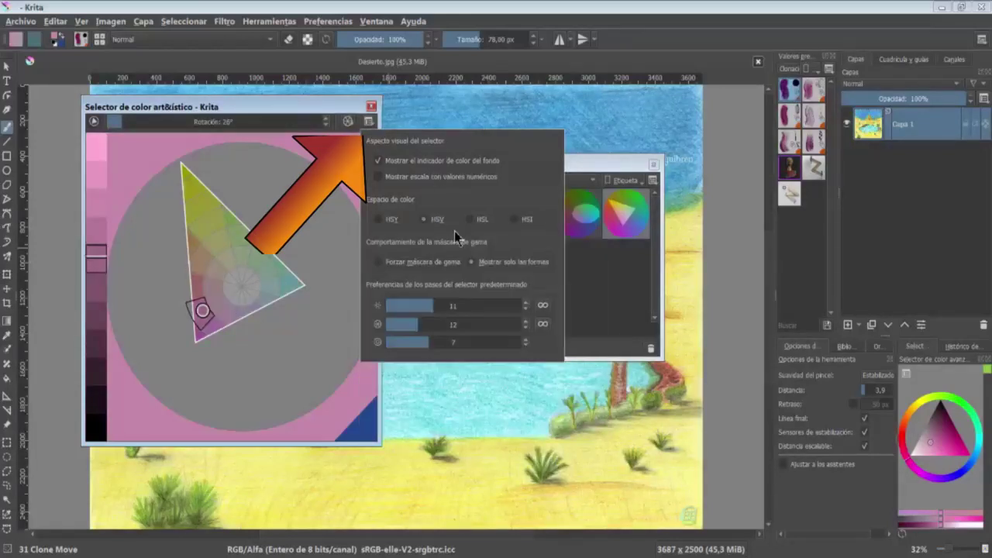
left_click(516, 221)
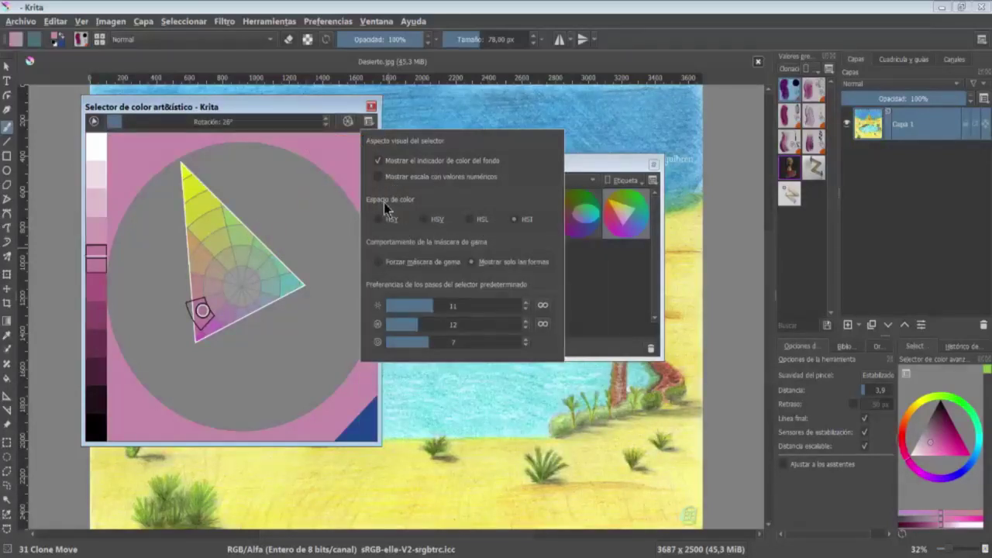
left_click(387, 178)
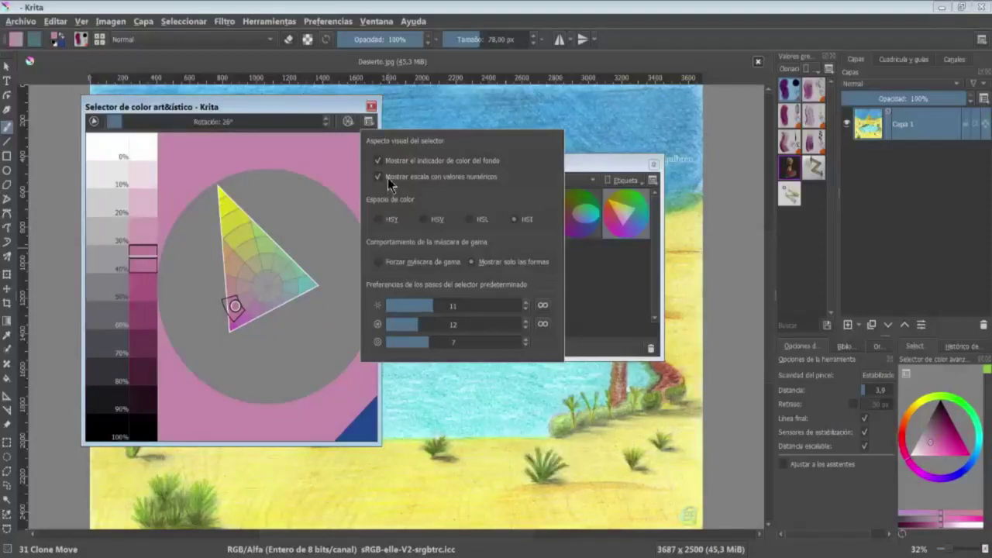
left_click(387, 177)
left_click(403, 264)
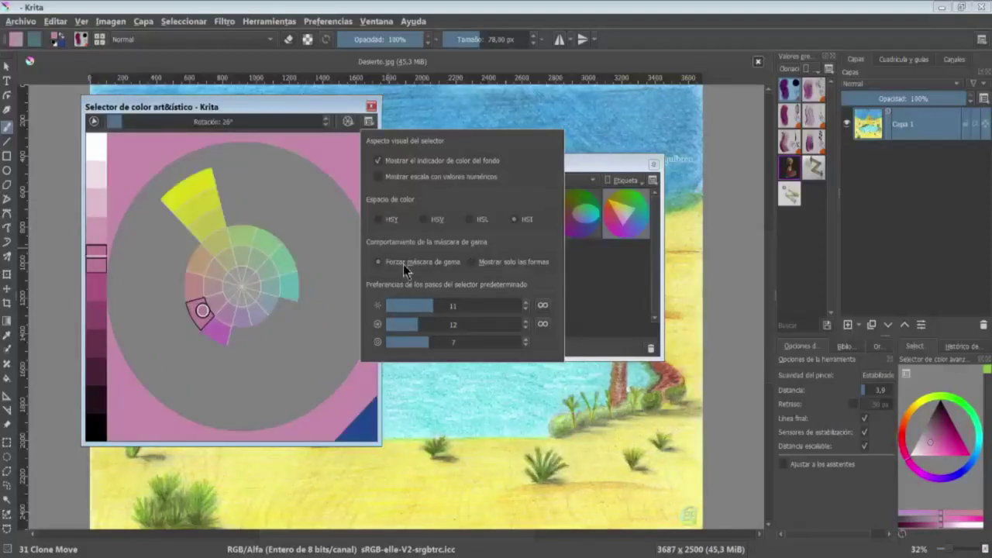
left_click(481, 261)
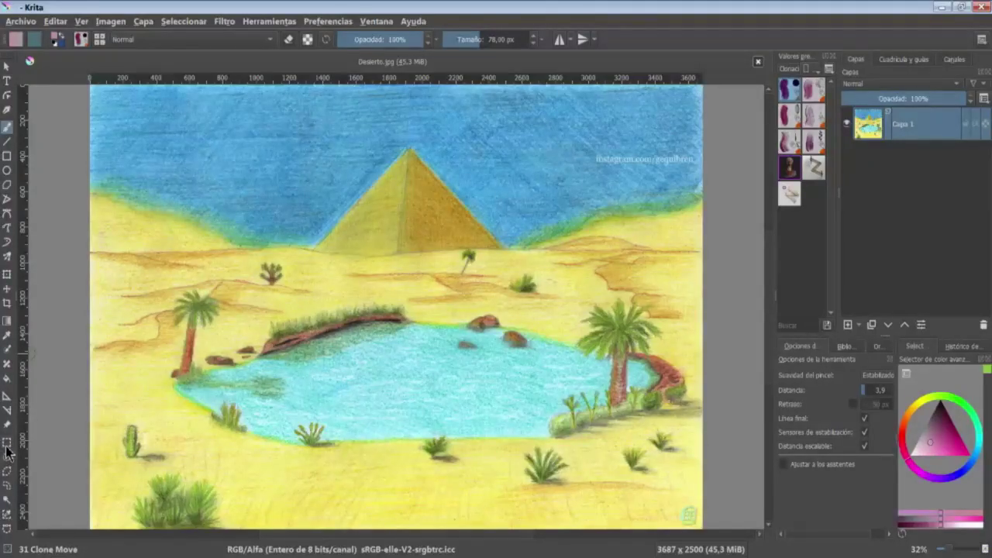
left_click(6, 459)
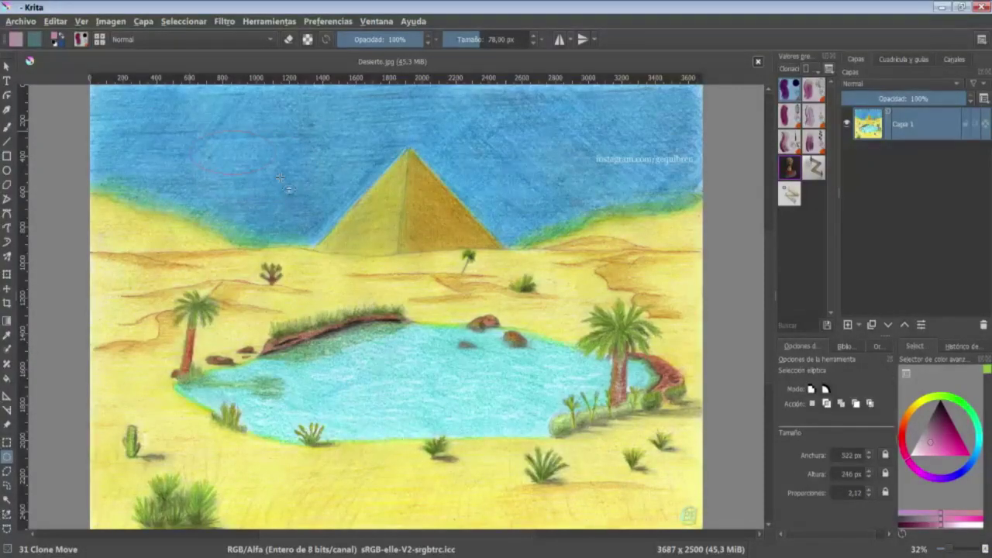
mouse_move(192, 126)
left_mouse_down()
mouse_move(363, 287)
mouse_move(387, 330)
left_mouse_up()
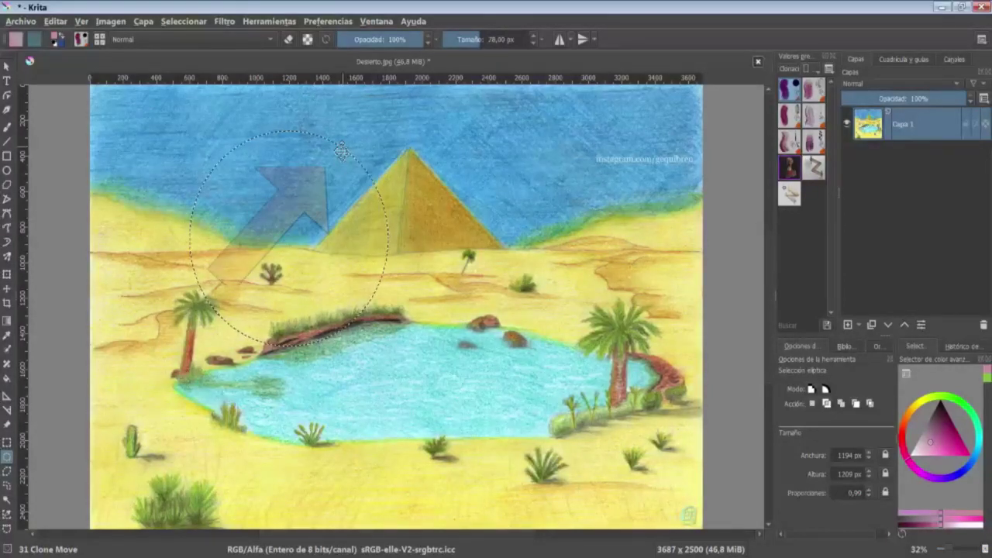
left_click_drag(341, 151, 315, 147)
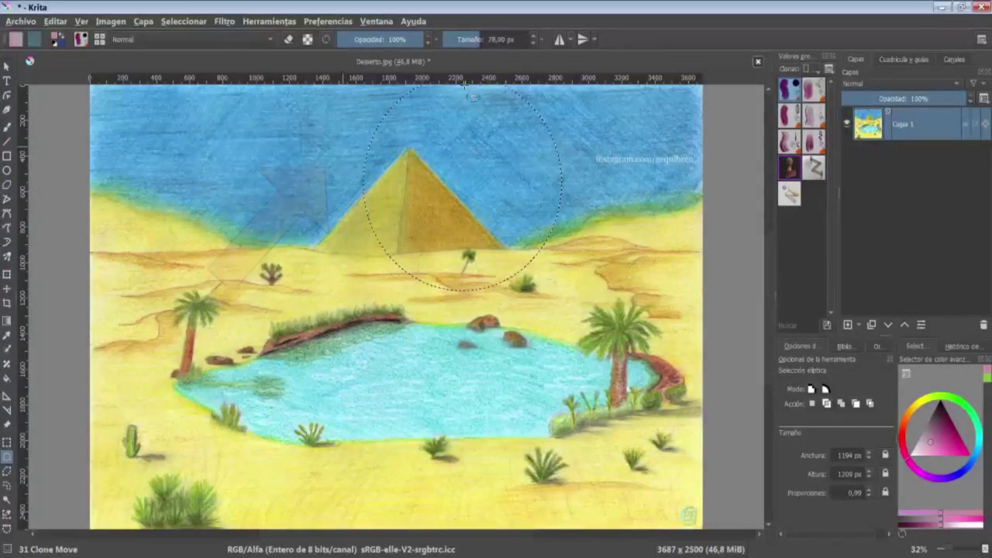
left_click_drag(316, 197, 424, 209)
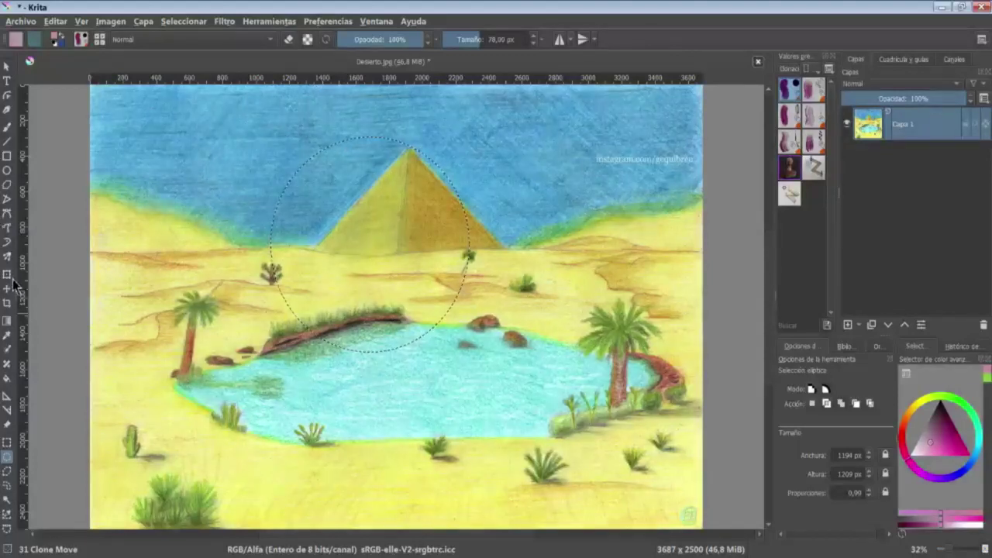
key("ctrl+t")
mouse_move(368, 226)
left_mouse_down()
mouse_move(227, 182)
mouse_move(339, 350)
left_mouse_up()
key("Escape")
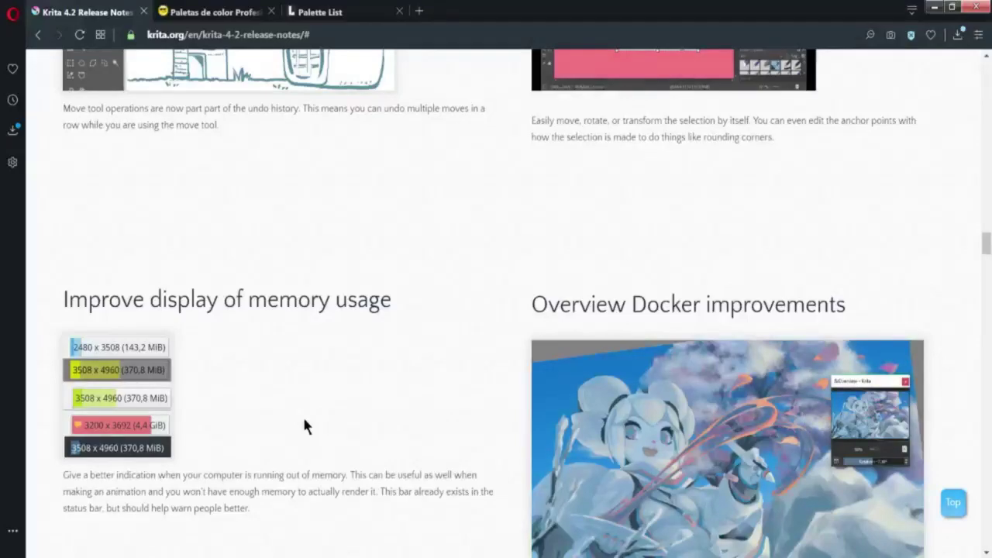
scroll(302, 426, "down", 3)
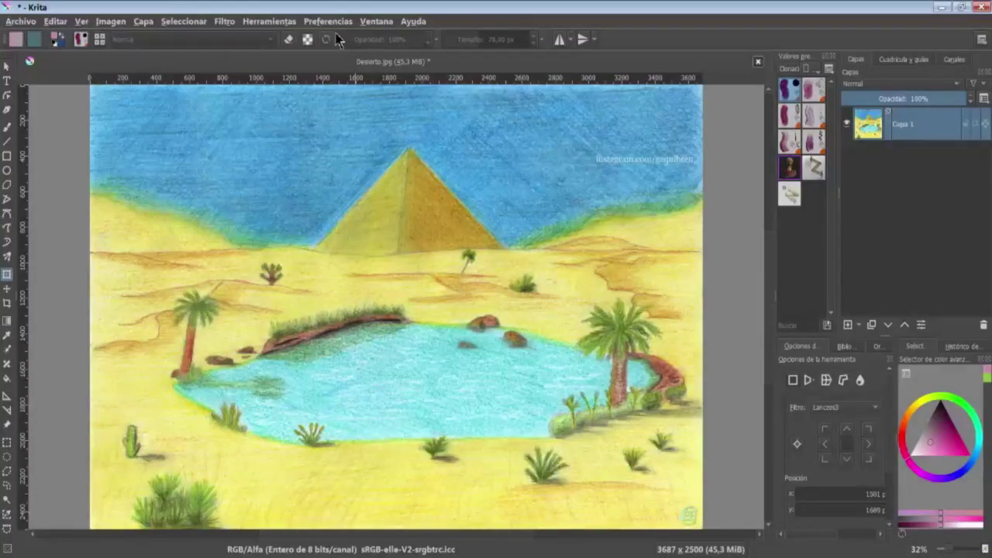
- Show the Overview panel and use it to rotate and pan the canvas view
left_click(328, 21)
mouse_move(333, 119)
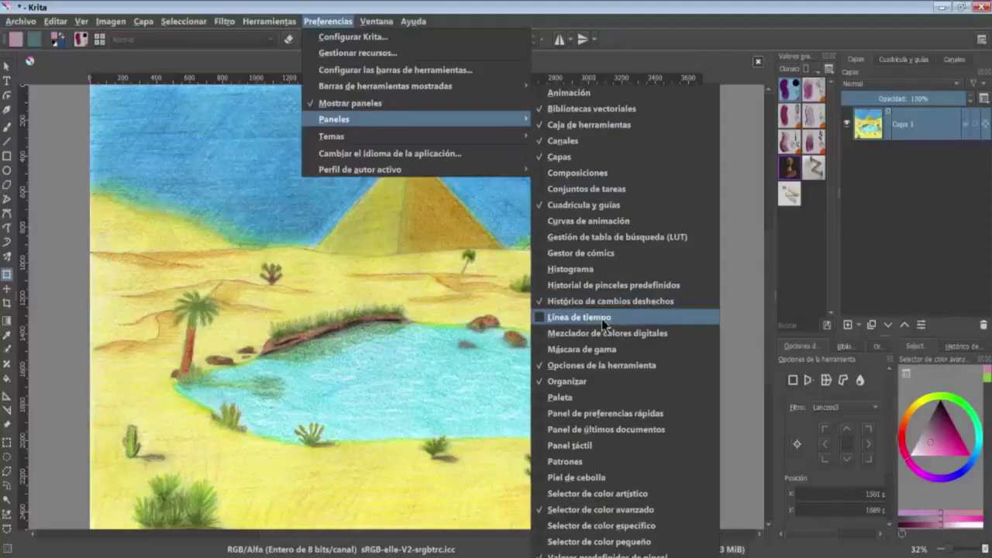
left_click(571, 549)
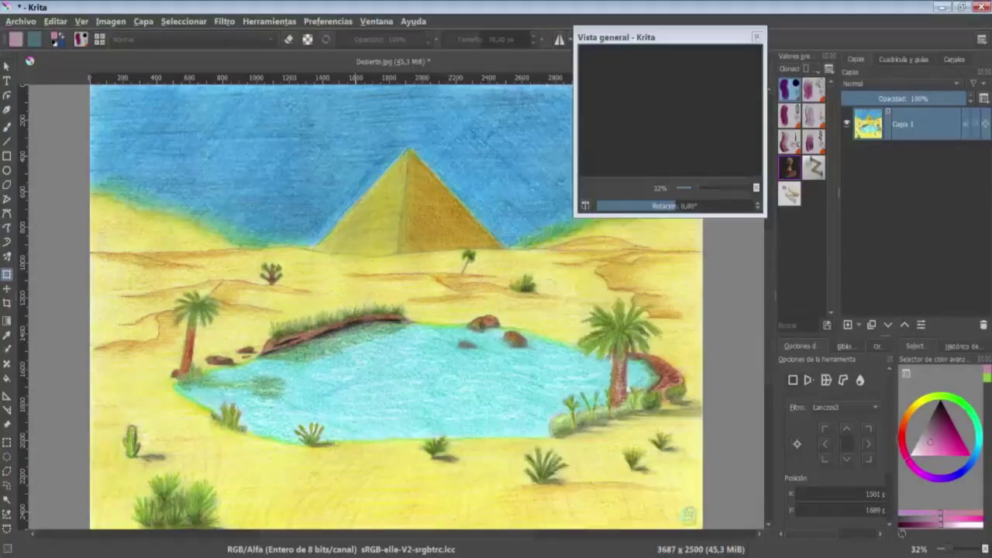
mouse_move(658, 204)
left_mouse_down()
mouse_move(631, 208)
mouse_move(684, 203)
mouse_move(691, 189)
left_mouse_up()
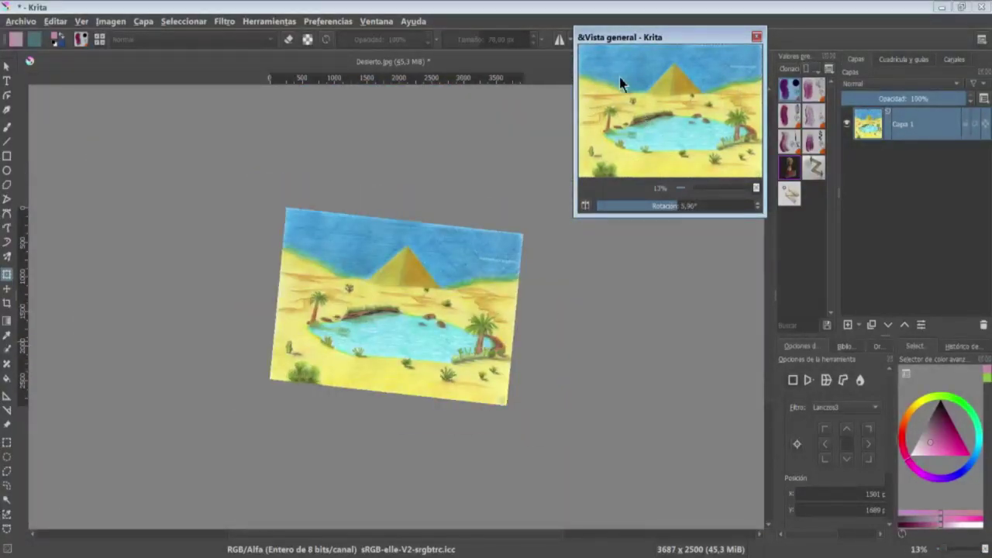
mouse_move(619, 76)
left_mouse_down()
mouse_move(689, 89)
mouse_move(610, 144)
mouse_move(631, 160)
mouse_move(673, 90)
mouse_move(655, 137)
mouse_move(702, 409)
left_mouse_up()
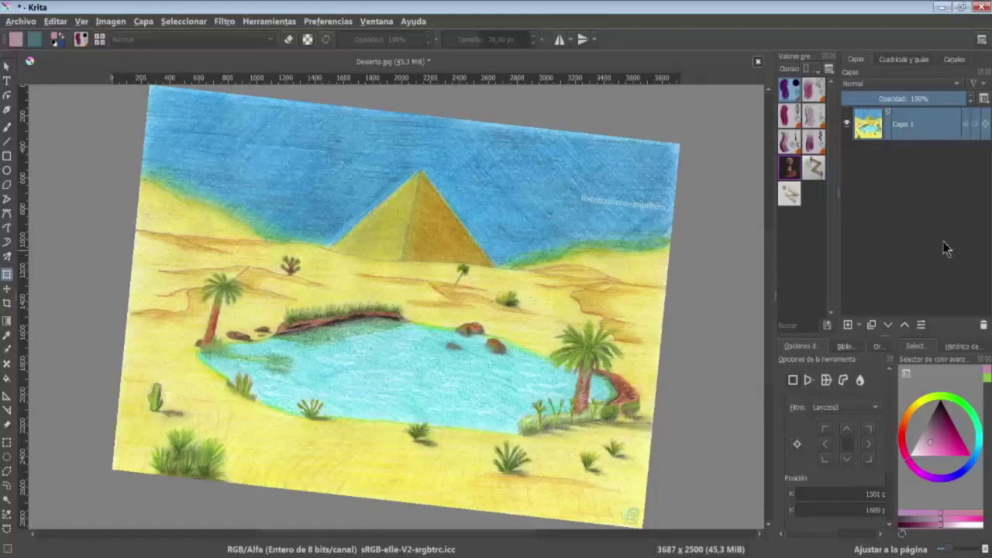
- Shrink the Layers docker thumbnails, then highlight the Multibrush Copy Translate release notes
left_click(983, 101)
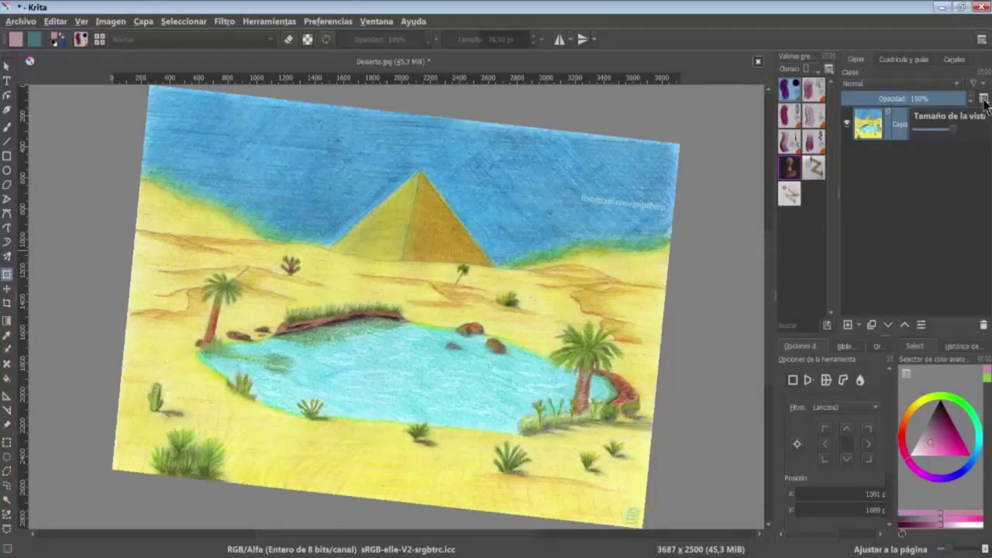
mouse_move(952, 130)
left_mouse_down()
mouse_move(899, 136)
mouse_move(946, 160)
left_mouse_up()
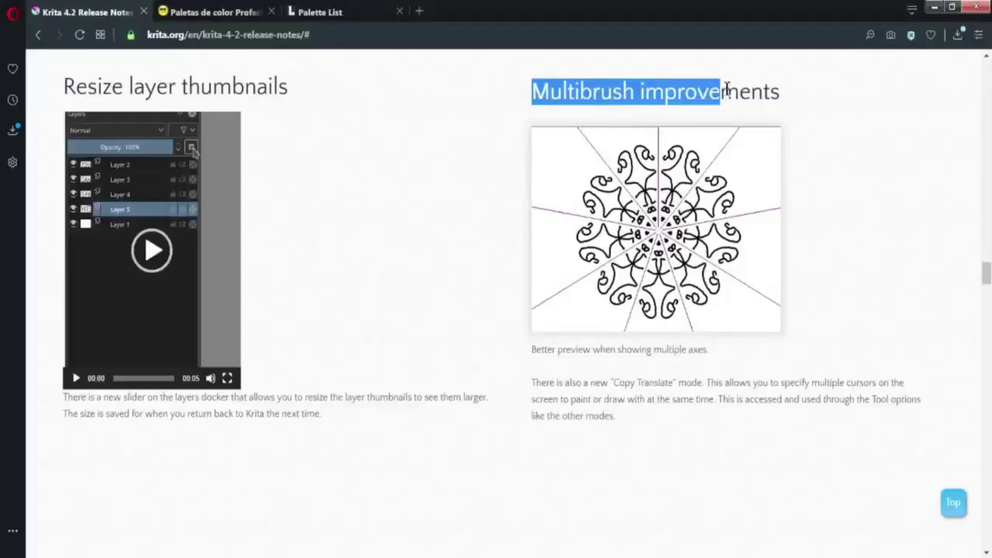
left_click_drag(726, 91, 700, 154)
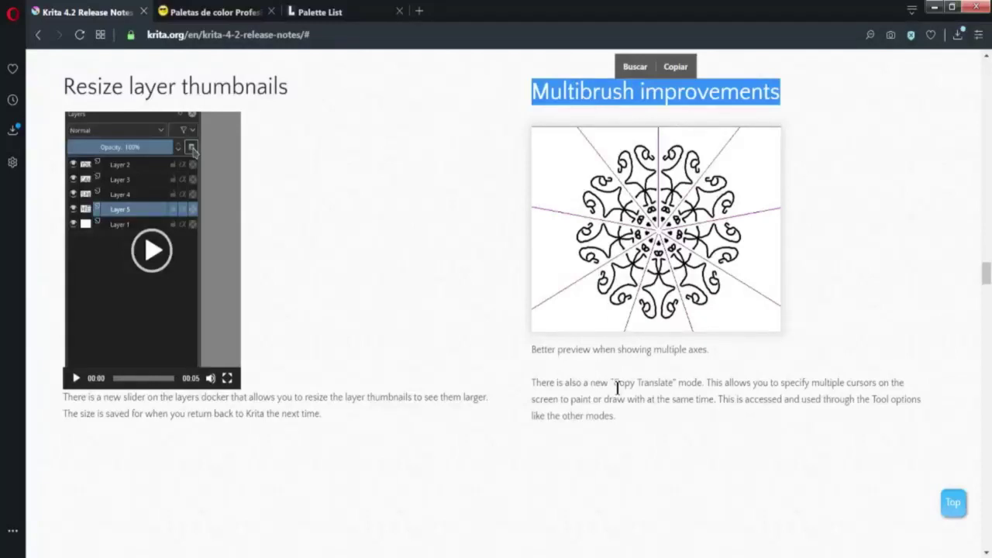
left_click_drag(614, 382, 675, 383)
left_click(604, 443)
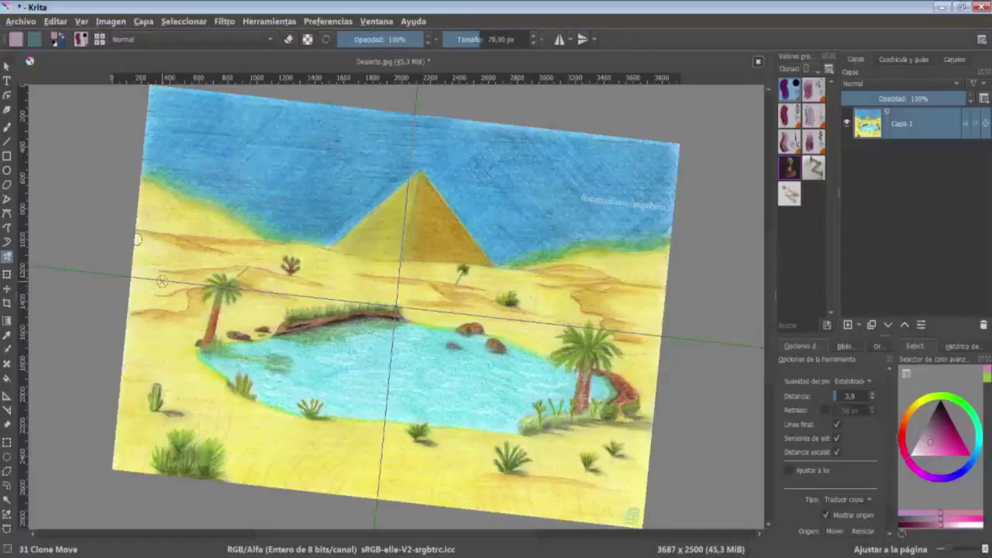
- Set Multibrush to Traducir copia and paint pink strokes with the Bristles hairy brush
left_click_drag(883, 498, 735, 500)
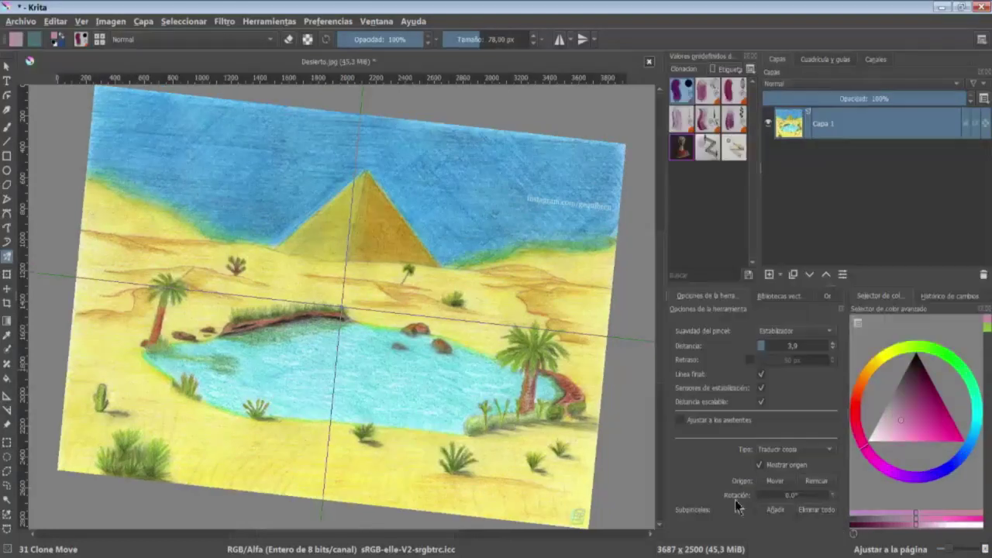
left_click(808, 451)
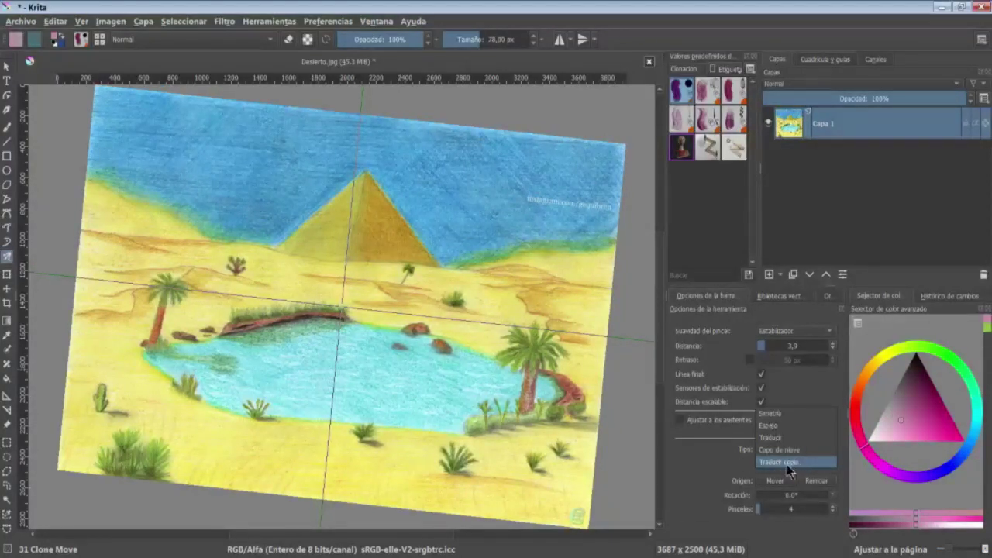
left_click(795, 465)
key("slash")
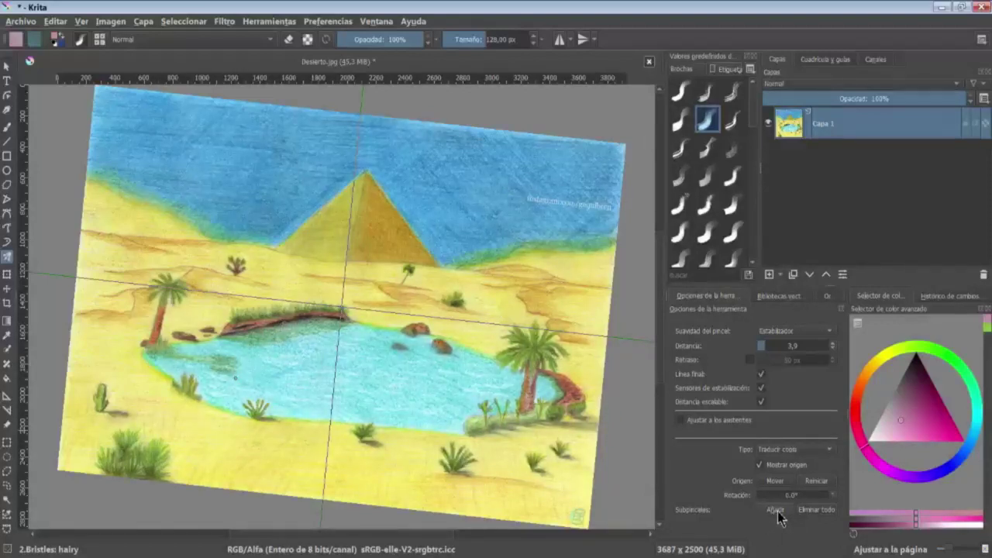
left_click_drag(155, 294, 504, 436)
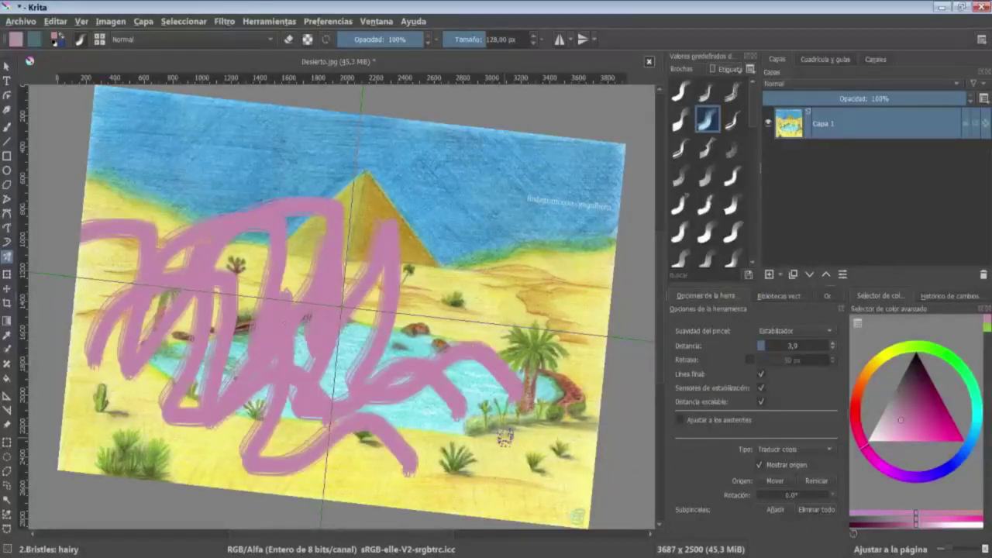
left_click_drag(87, 188, 424, 224)
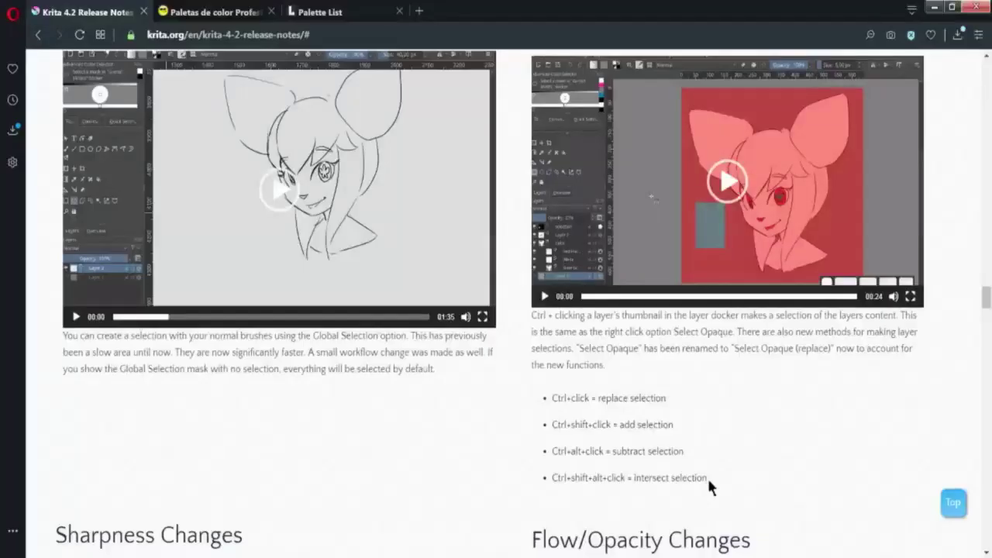
- Select the teal rectangle's contents, then the pink circle's shape from the Capa 2 thumbnail
left_click_drag(707, 476, 541, 397)
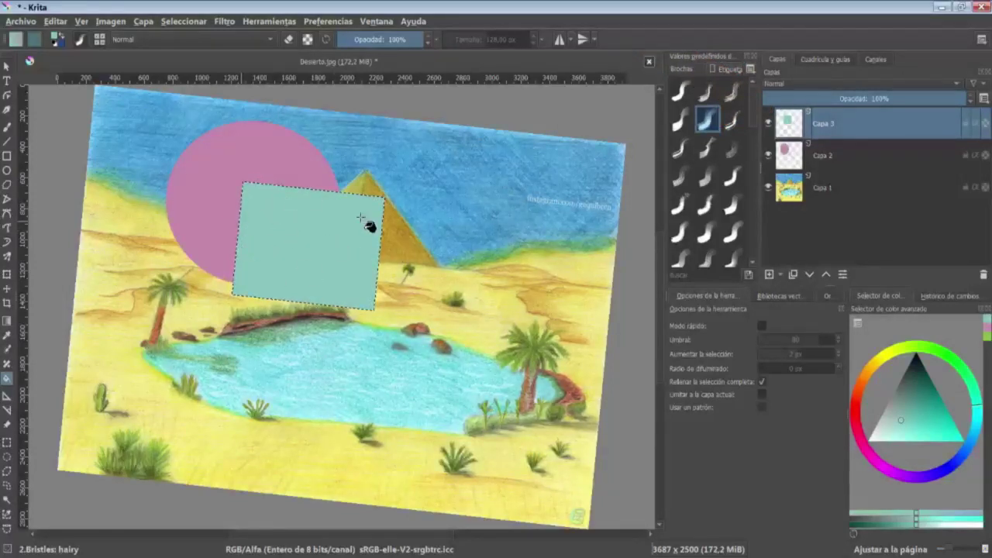
left_click(351, 193)
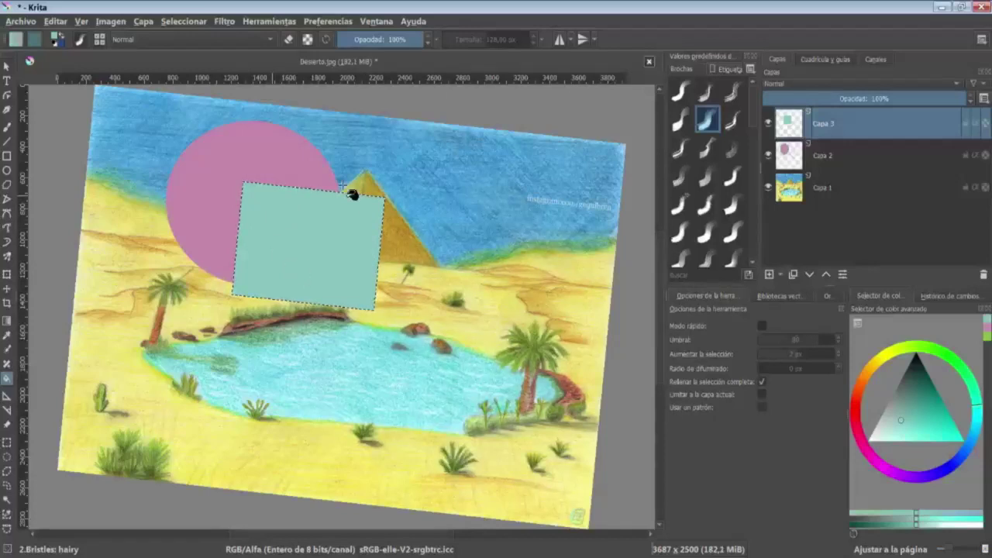
left_click(786, 155)
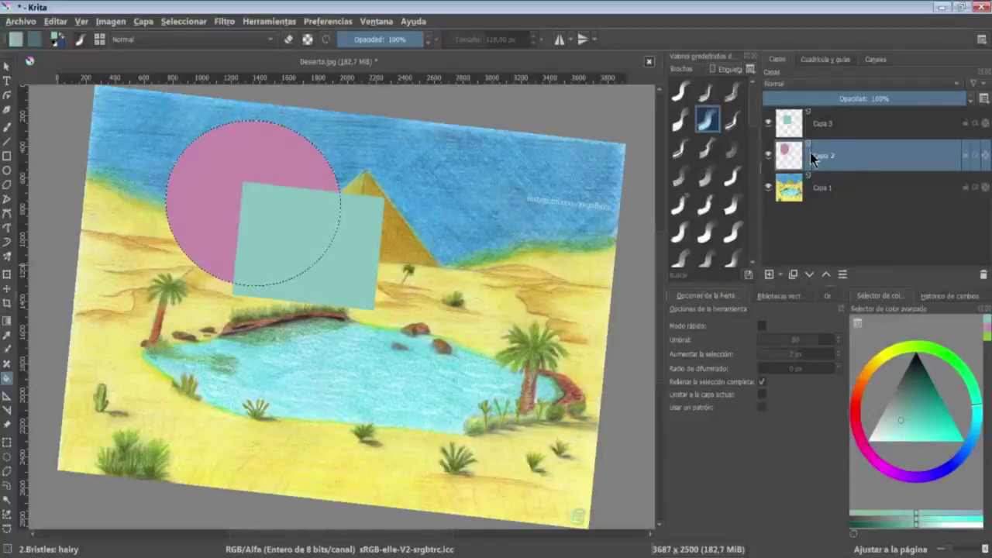
- Select the Capa 3 teal rectangle's shape and highlight the add-selection shortcut in the release notes
left_click(803, 126)
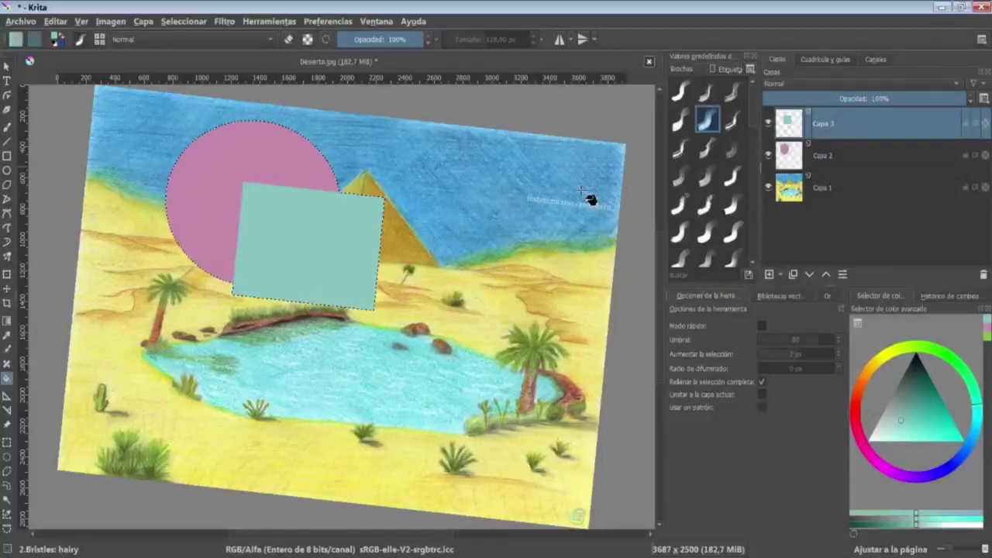
left_click(347, 199)
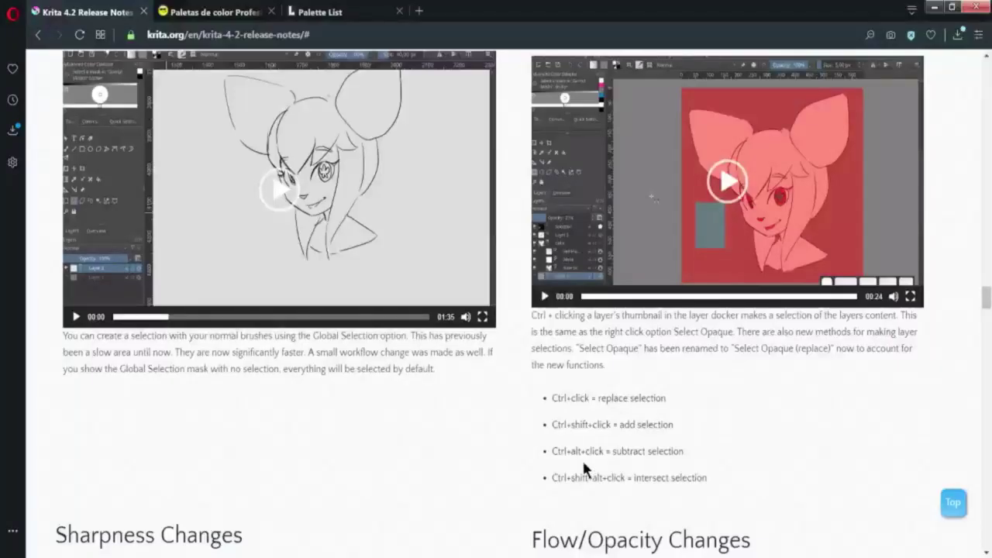
mouse_move(680, 427)
left_mouse_down()
mouse_move(555, 434)
mouse_move(579, 452)
mouse_move(609, 451)
left_mouse_up()
left_click(555, 454)
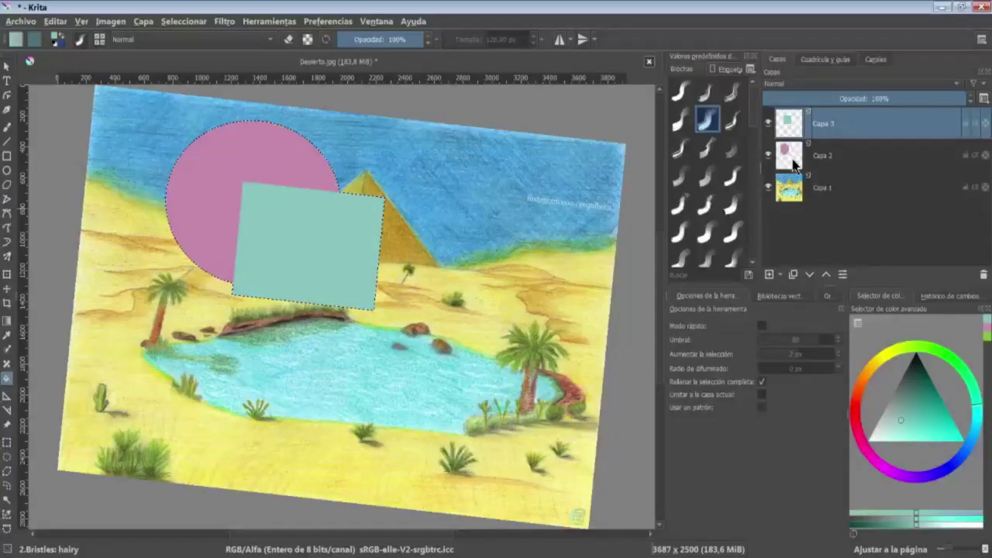
- Intersect the selection with the Capa 2 pink circle's shape, highlighting the intersect shortcut
left_click(793, 163)
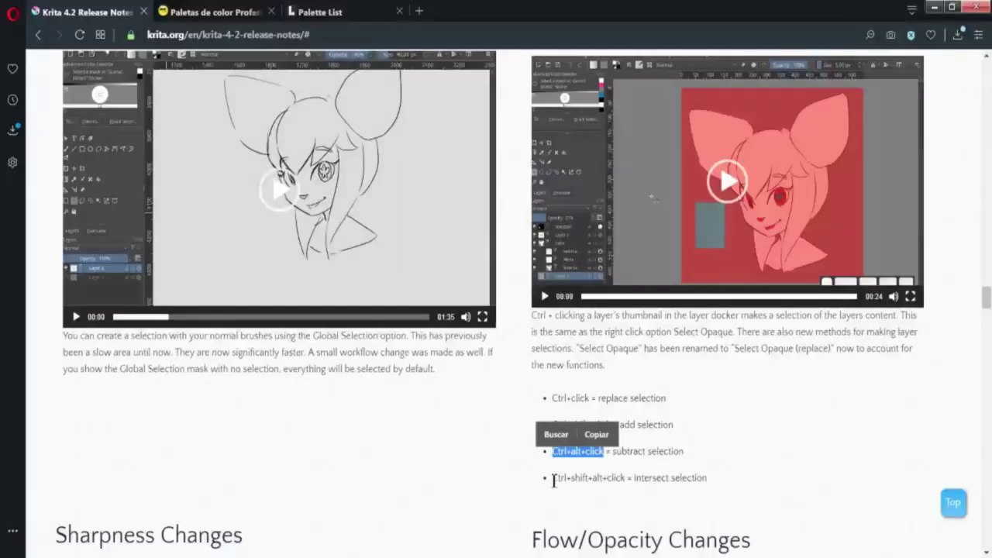
left_click_drag(552, 477, 625, 478)
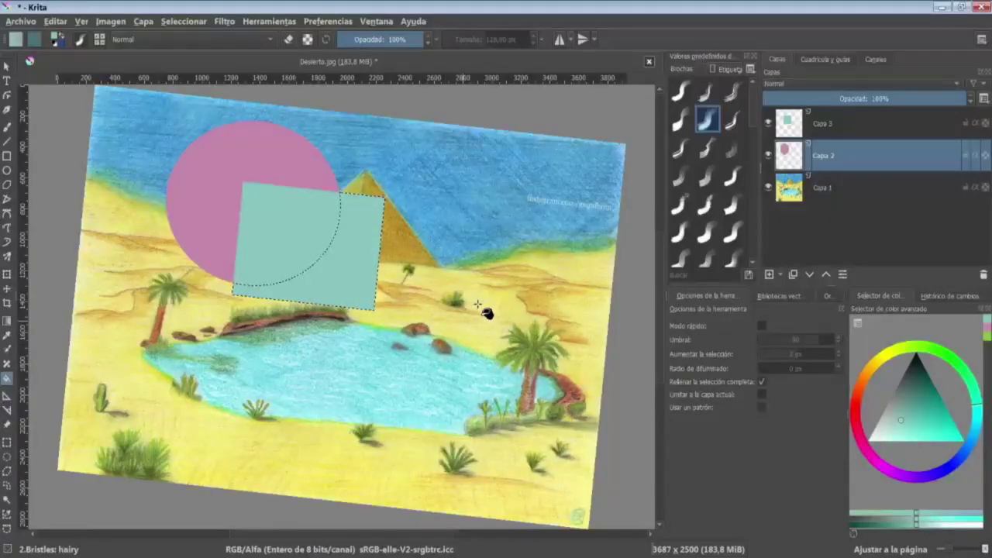
left_click(786, 155, "ctrl+alt+shift")
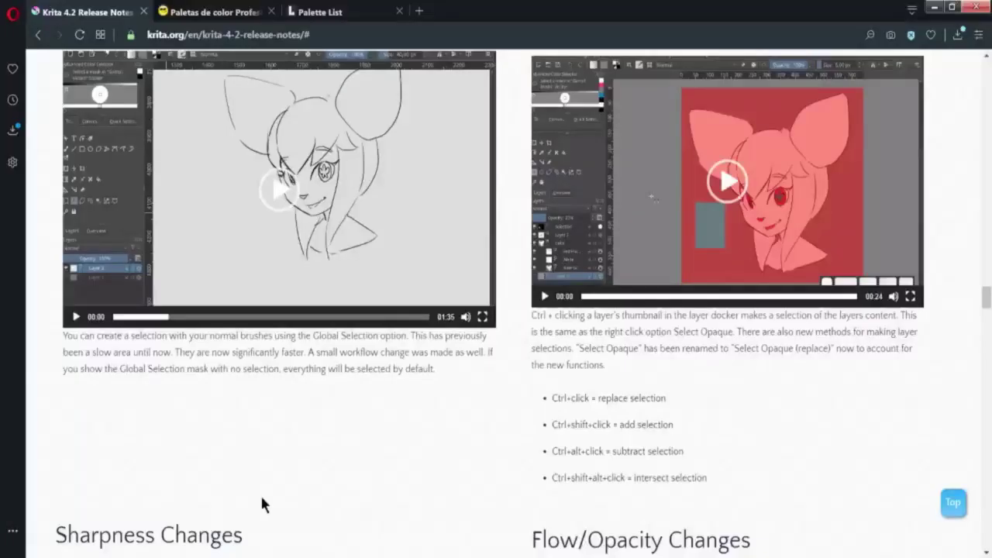
- Scroll the release notes to the Sharpness and Flow/Opacity Changes sections
scroll(261, 504, "down", 5)
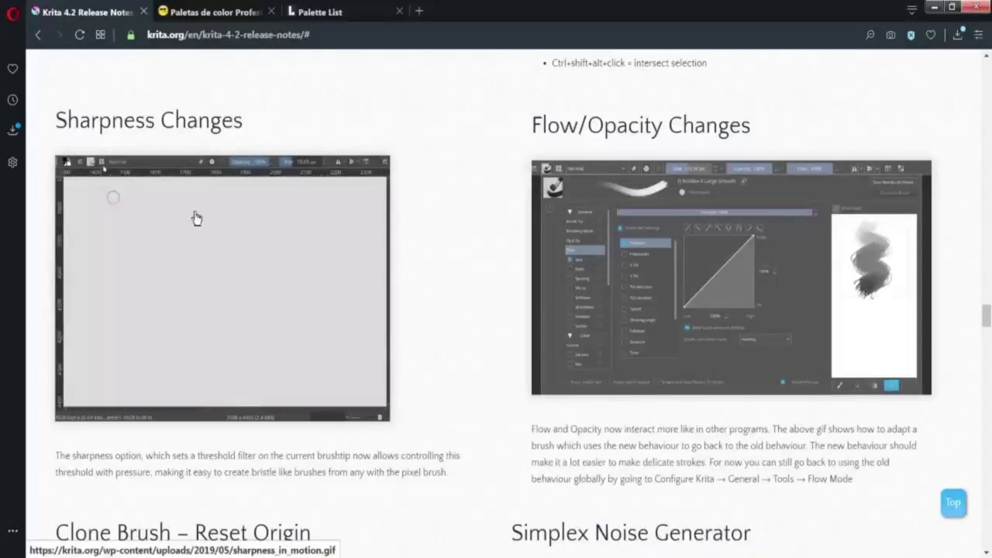
left_click_drag(223, 120, 55, 120)
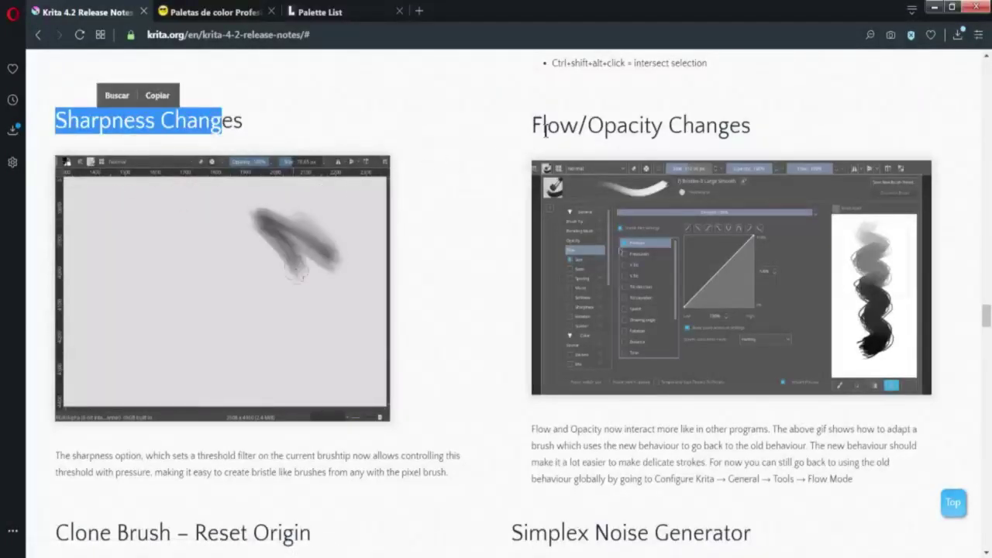
left_click_drag(532, 125, 750, 126)
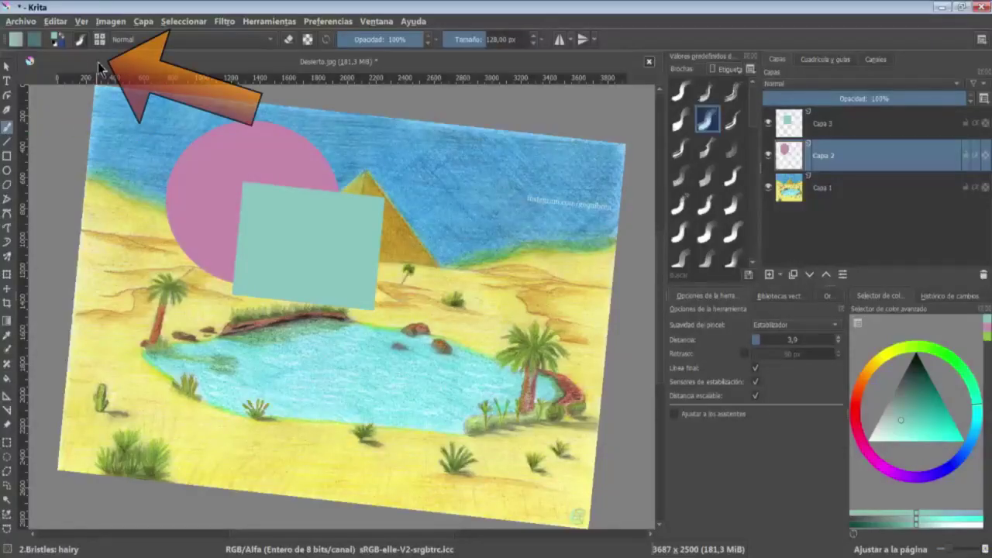
- Enable Nitidez at 35% strength on the hairy bristles brush with Instant Preview on
left_click(81, 39)
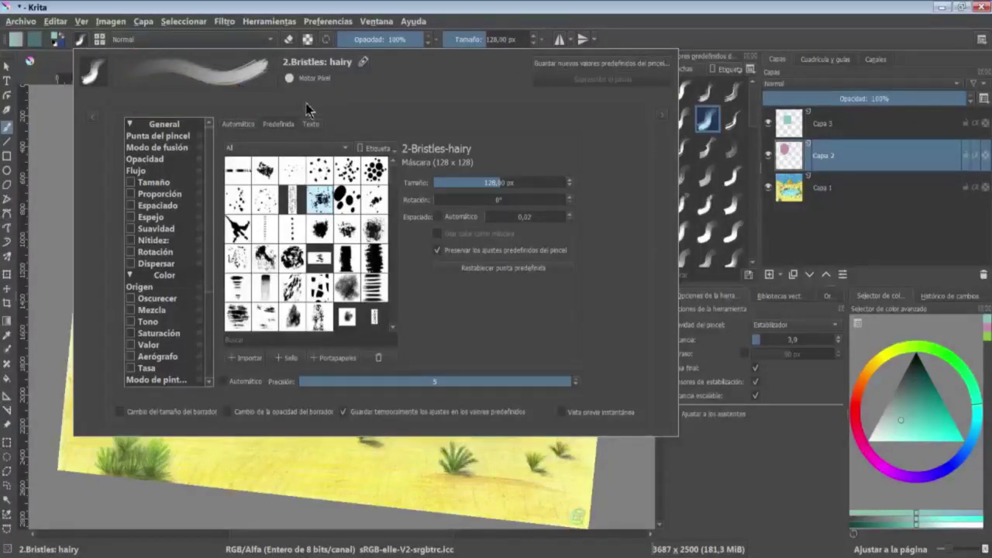
left_click(154, 240)
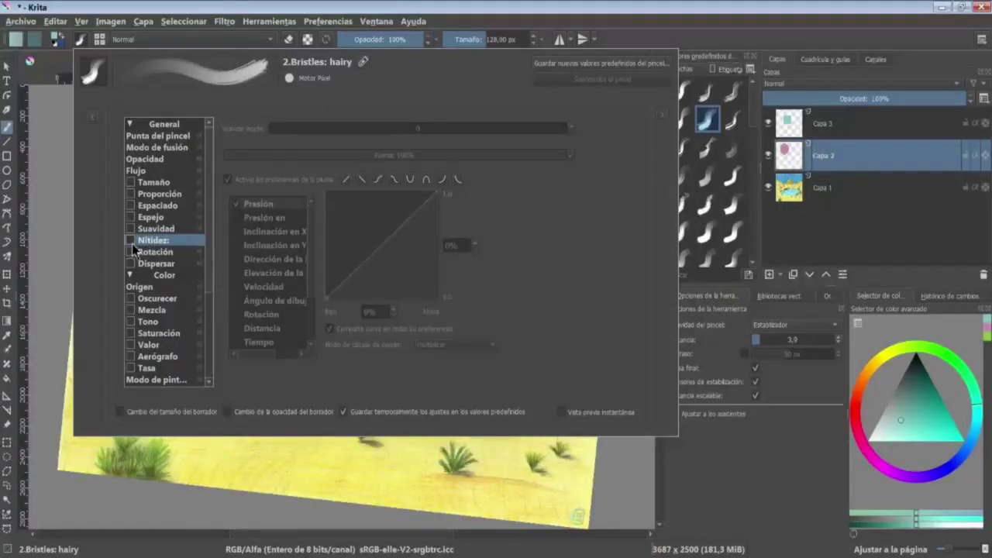
left_click(131, 241)
mouse_move(543, 155)
left_mouse_down()
mouse_move(302, 155)
mouse_move(415, 159)
left_mouse_up()
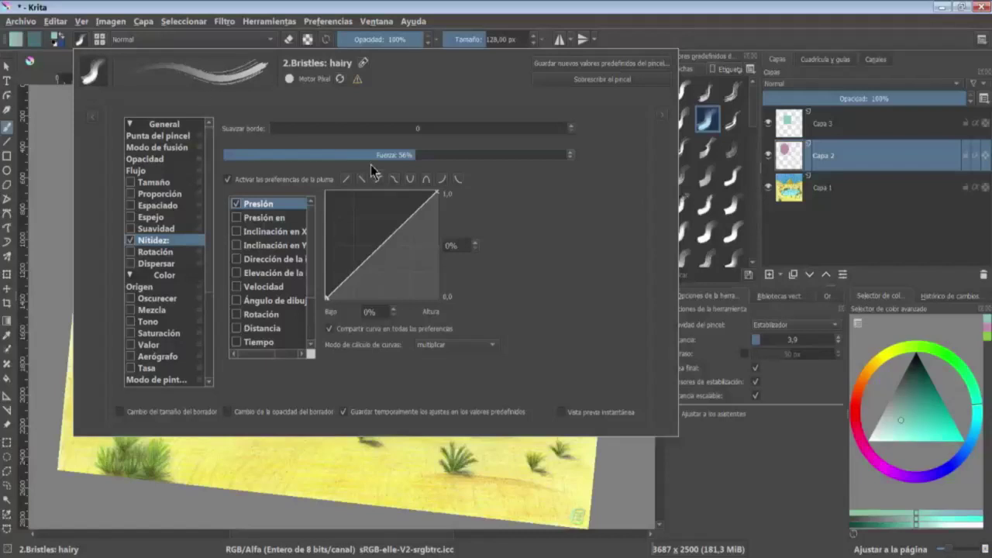
left_click(580, 412)
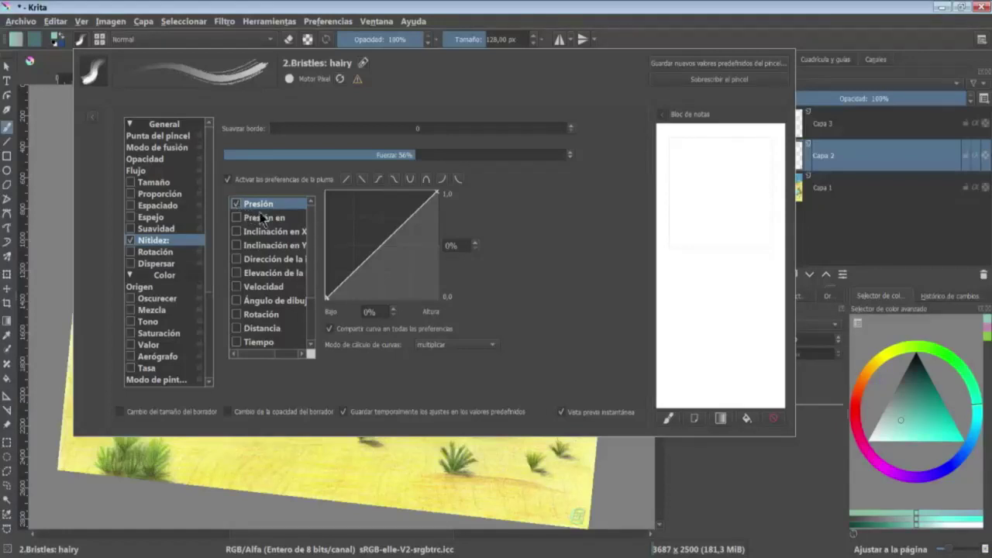
- Make sharpness follow Velocidad instead of Presión, with an upward-bent response curve
left_click_drag(311, 233, 311, 262)
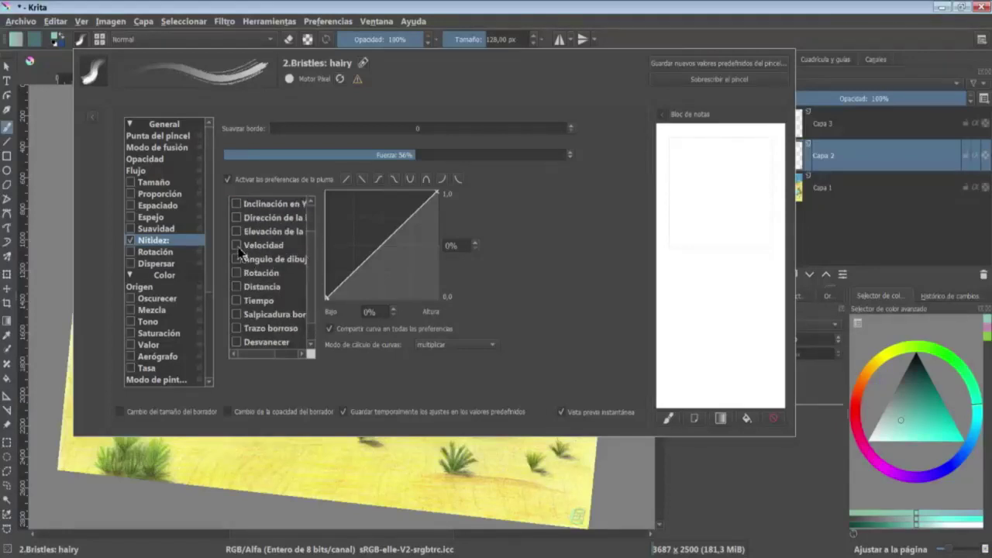
left_click(236, 246)
scroll(278, 213, "up", 1)
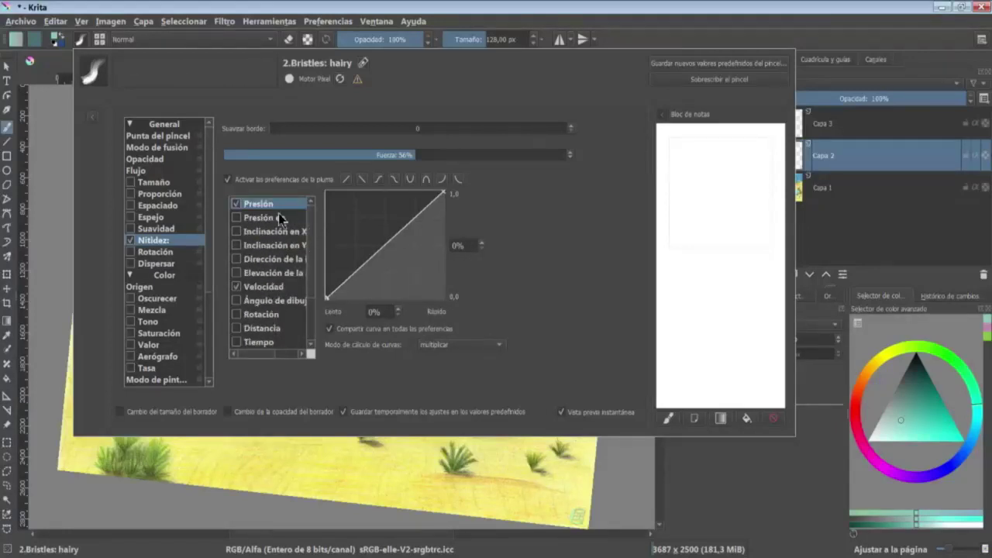
left_click(237, 204)
mouse_move(375, 270)
left_mouse_down()
mouse_move(353, 219)
mouse_move(365, 234)
left_mouse_up()
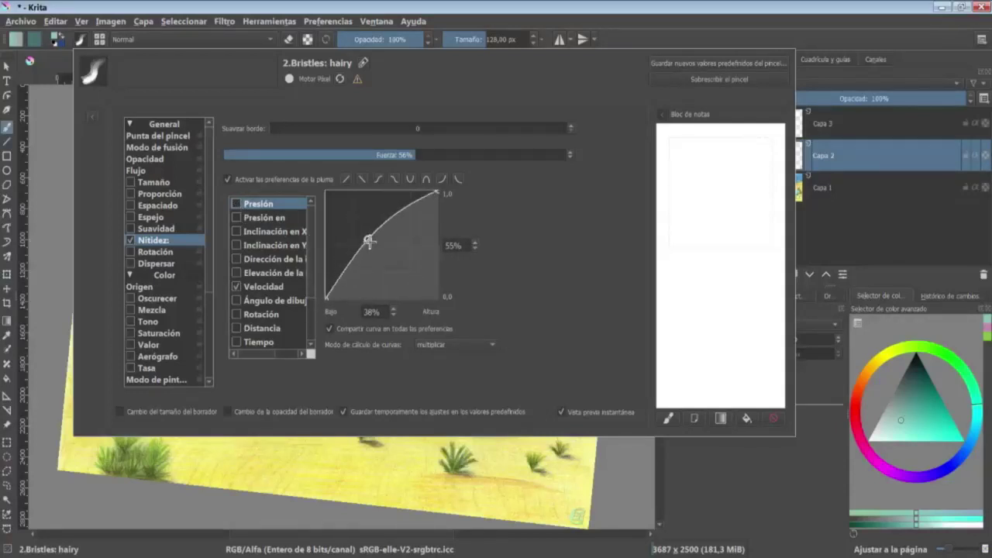
- Turn on the Suavidad option for the brush
left_click(130, 241)
left_click(145, 229)
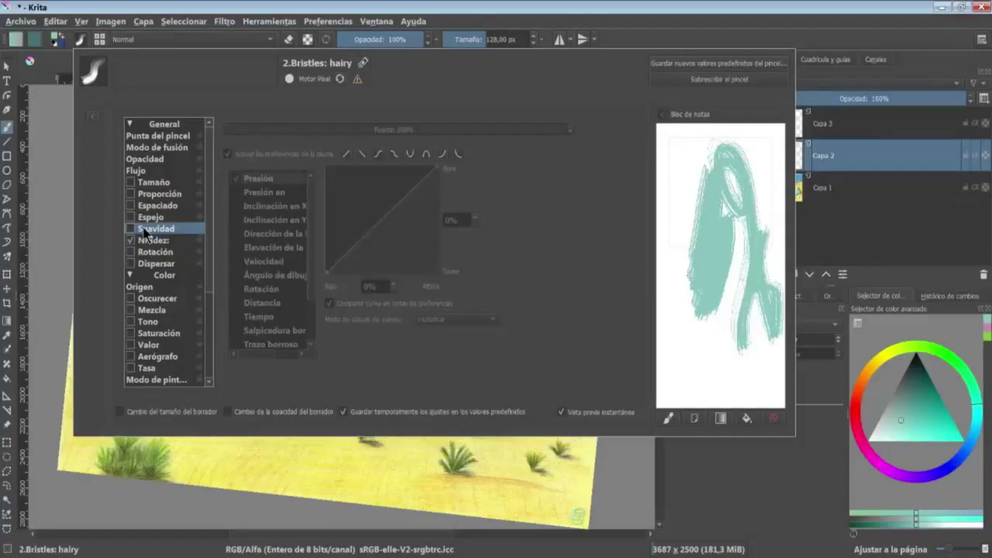
left_click(130, 228)
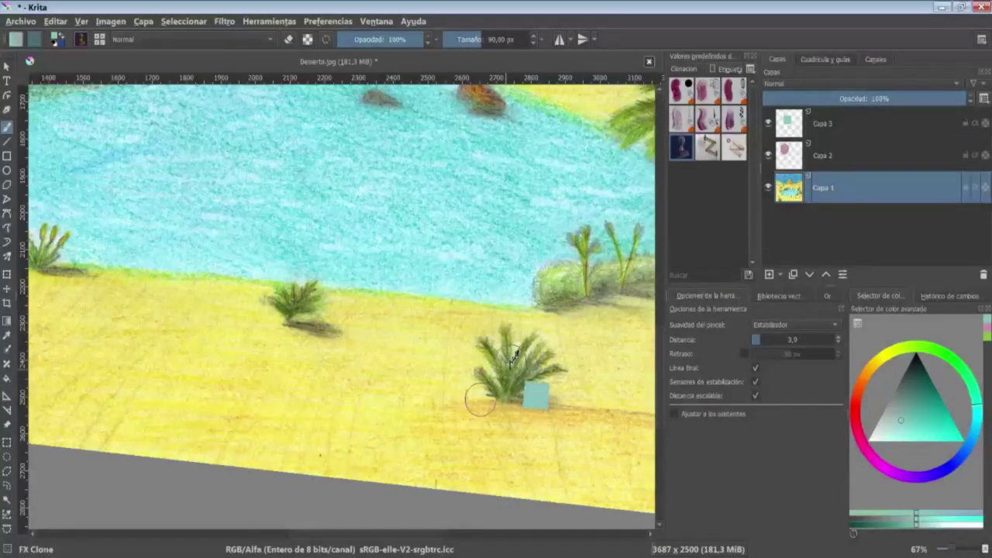
- Clone a bush onto the sand, then enable 'Reiniciar el punto de origen' on the FX Clone brush
left_click(536, 393, "ctrl")
mouse_move(302, 435)
left_mouse_down()
mouse_move(288, 434)
mouse_move(269, 374)
mouse_move(274, 444)
left_mouse_up()
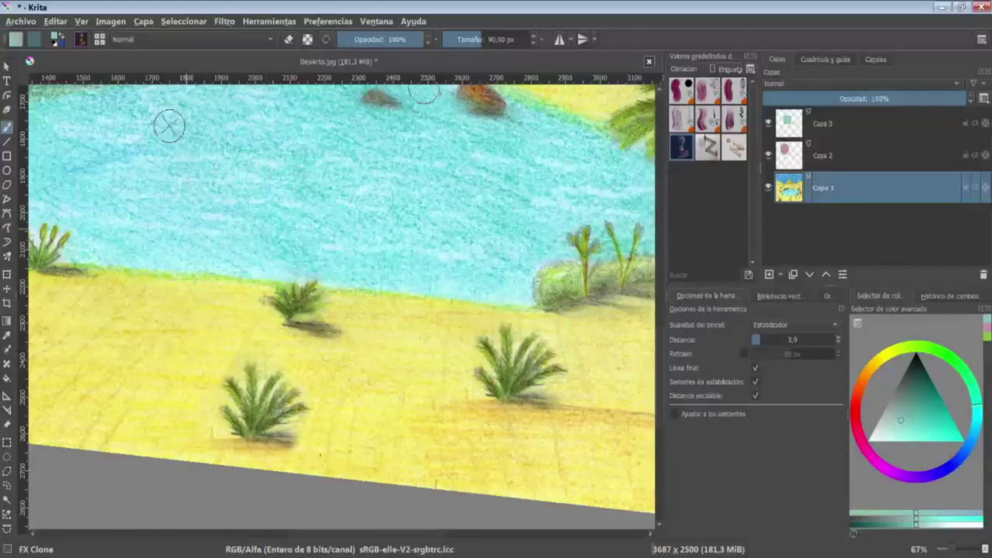
left_click(99, 40)
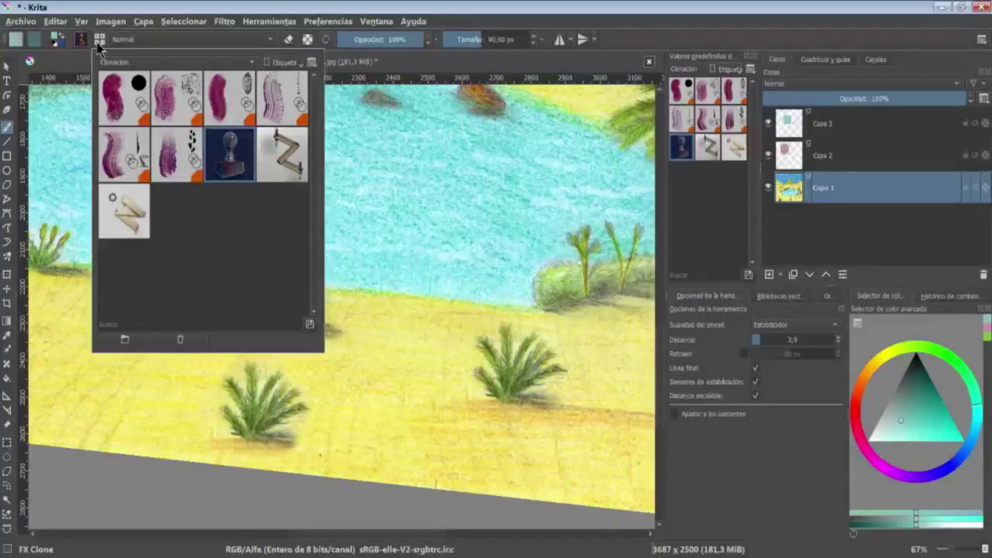
left_click(80, 40)
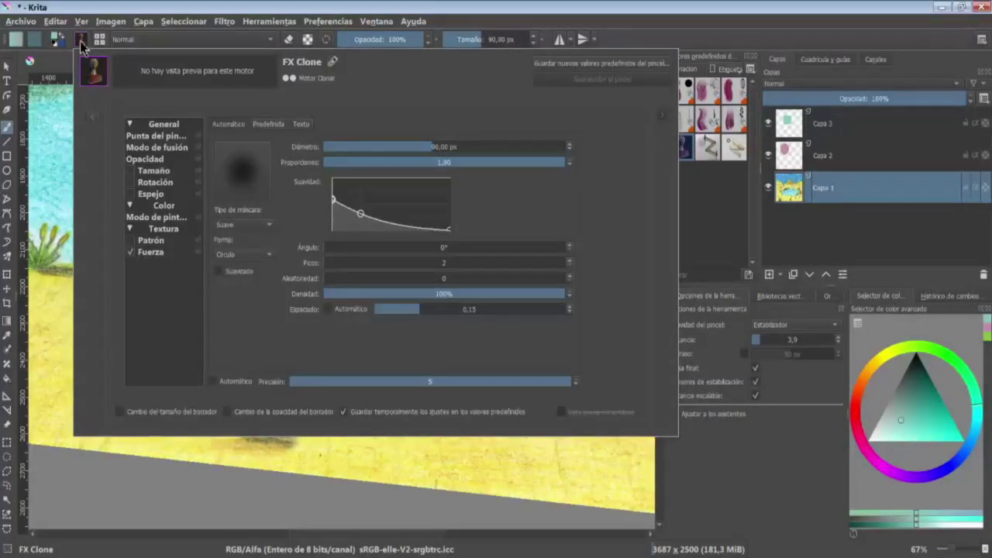
left_click(159, 217)
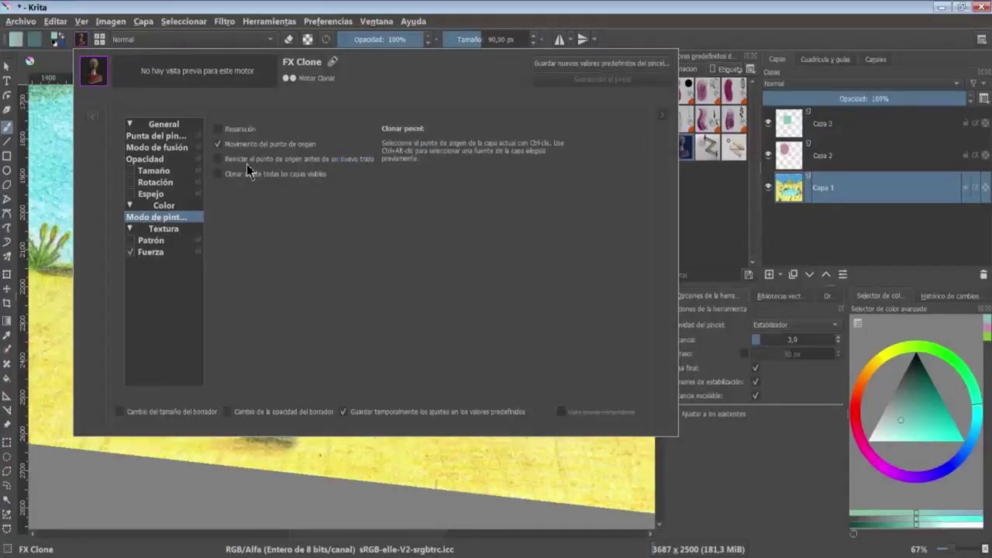
left_click(246, 163)
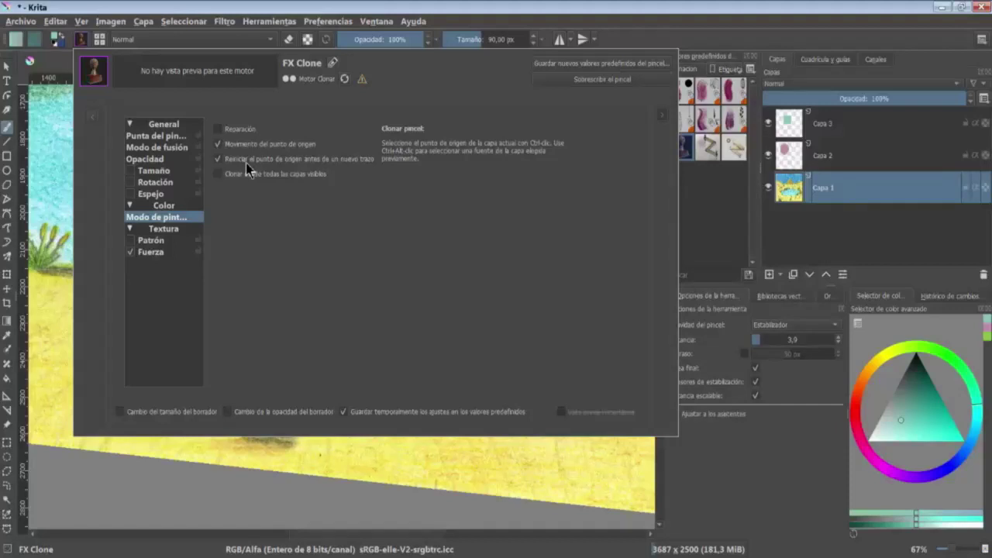
left_click(54, 323)
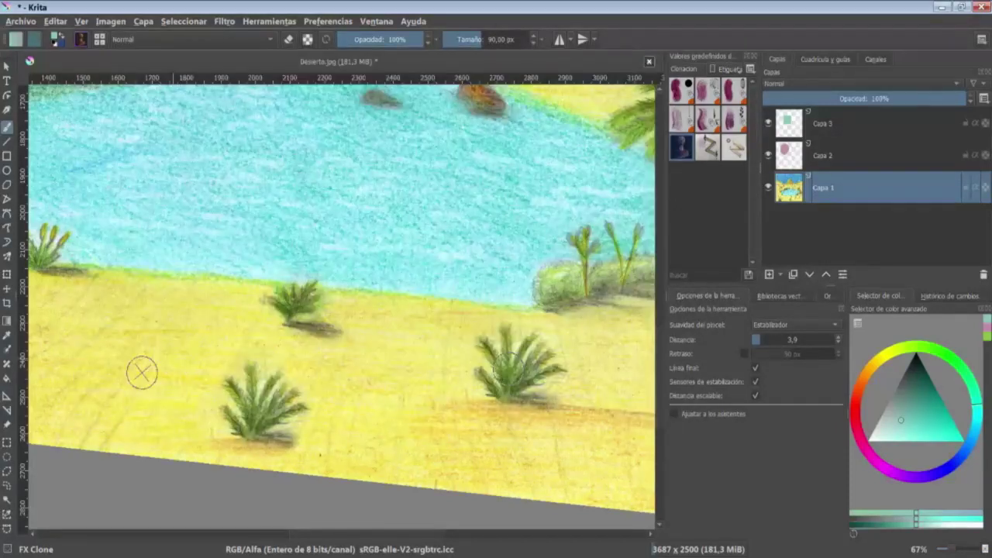
- Clone palm bush leaves onto the lower-left sand, undoing the last strokes
mouse_move(72, 397)
left_mouse_down()
mouse_move(85, 399)
mouse_move(45, 377)
mouse_move(78, 418)
mouse_move(100, 379)
left_mouse_up()
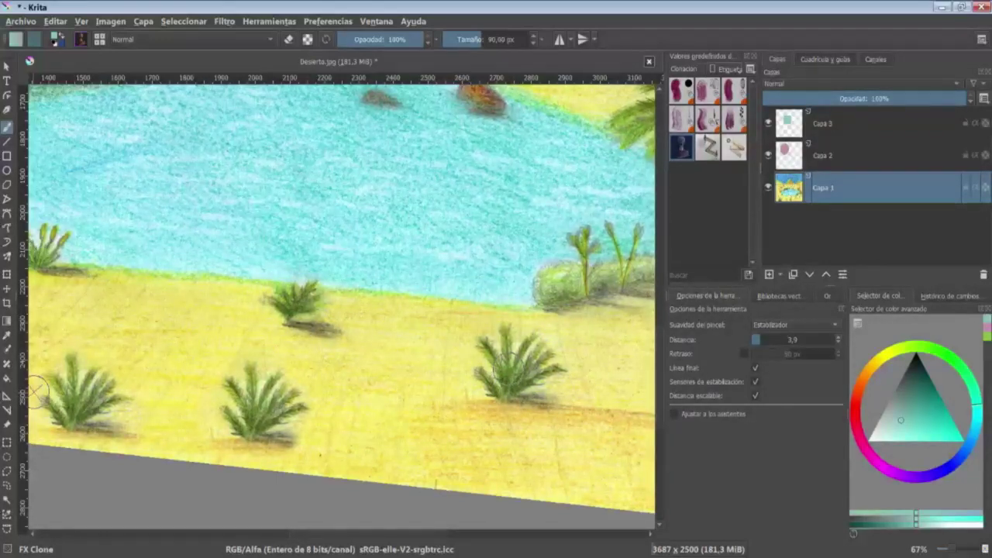
mouse_move(35, 392)
left_mouse_down()
mouse_move(68, 372)
mouse_move(35, 380)
left_mouse_up()
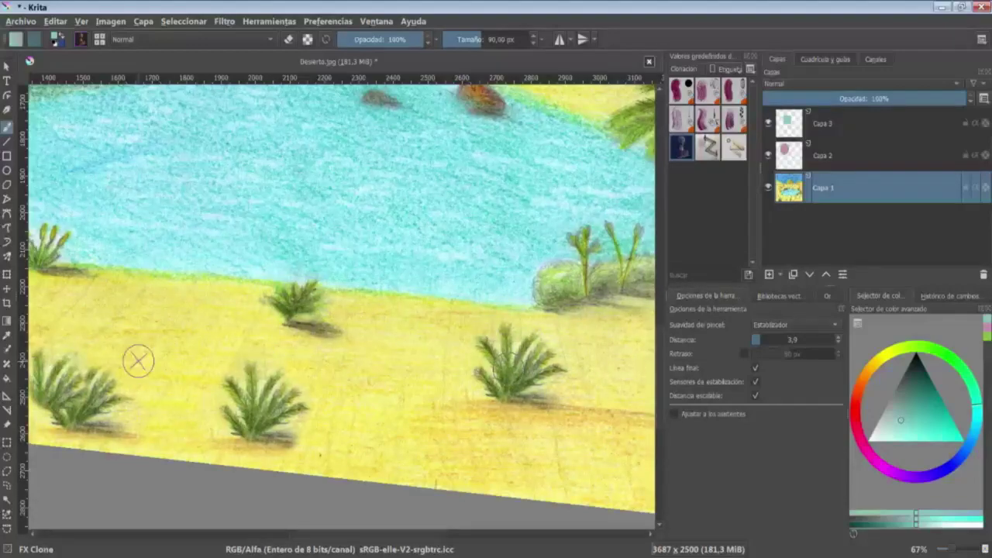
key("ctrl+z")
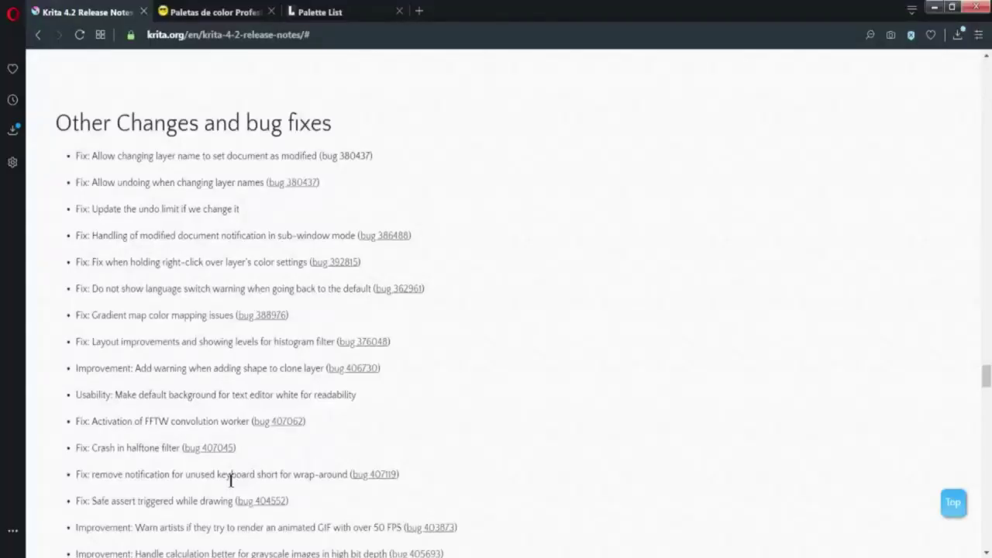
scroll(230, 480, "down", 5)
scroll(230, 480, "down", 5)
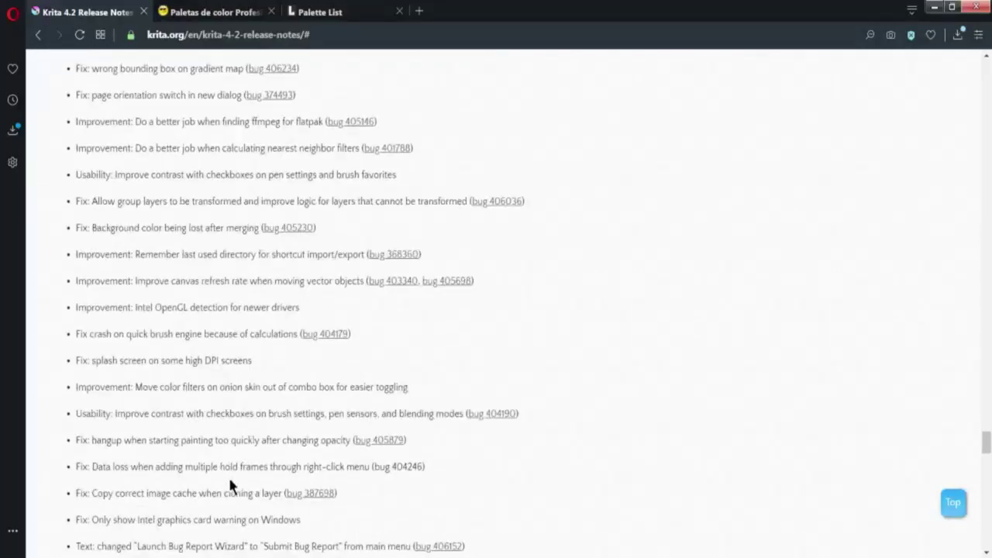
scroll(230, 481, "down", 5)
scroll(230, 480, "down", 5)
scroll(231, 482, "up", 5)
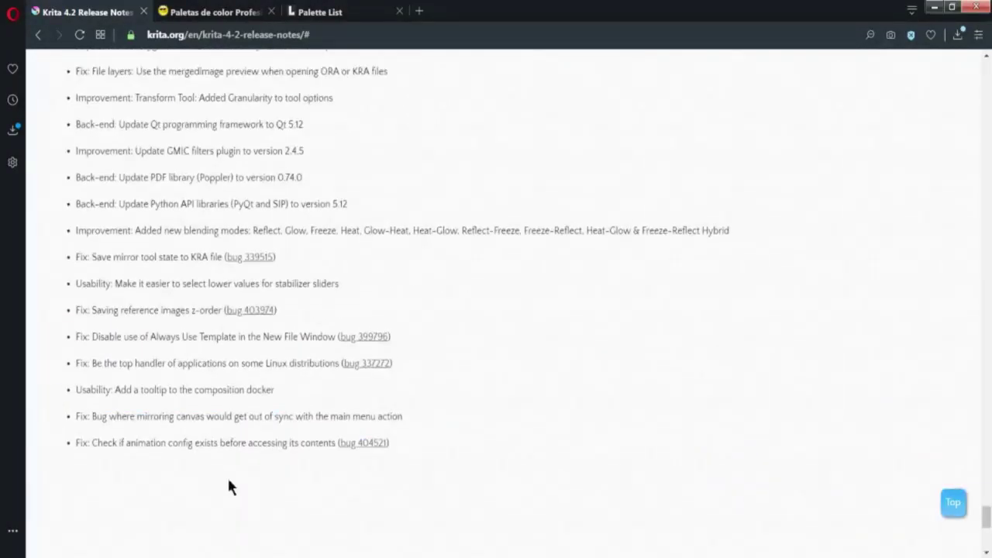
scroll(230, 482, "up", 5)
scroll(230, 482, "up", 5)
scroll(228, 484, "up", 5)
scroll(228, 484, "up", 5)
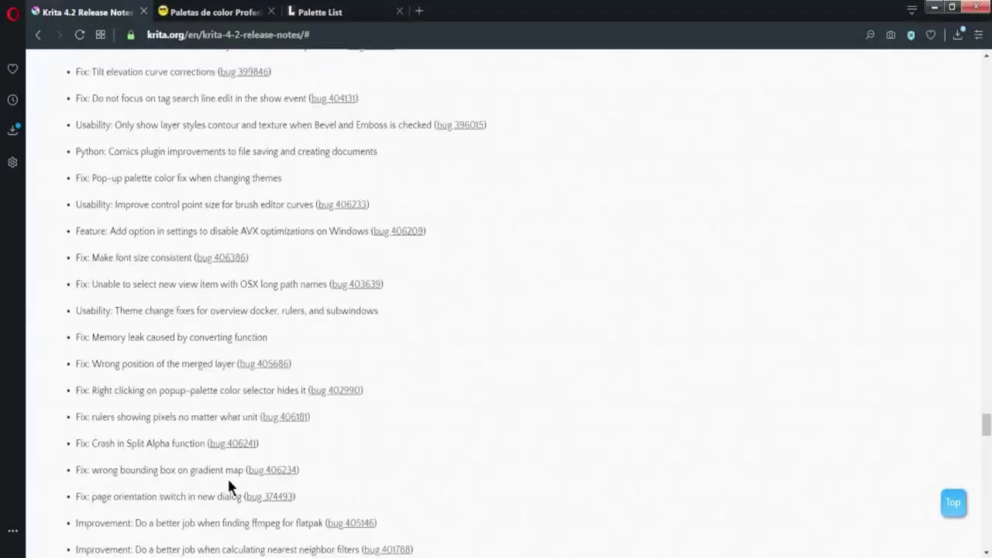
scroll(228, 485, "up", 5)
scroll(231, 480, "up", 10)
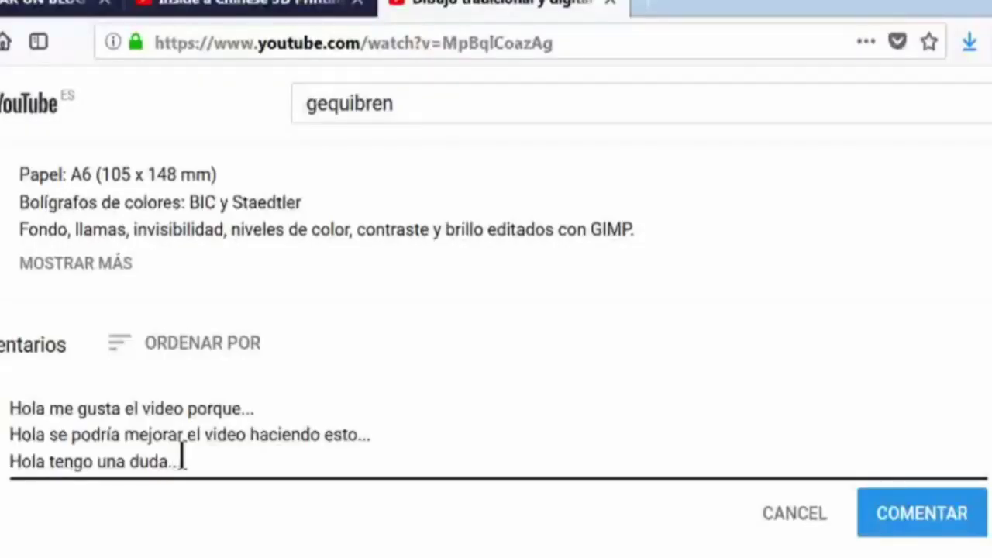
- Add the comment line 'Hola podrías hacer un vide', subscribe with notifications, and like the video
key("Return")
type("Ho")
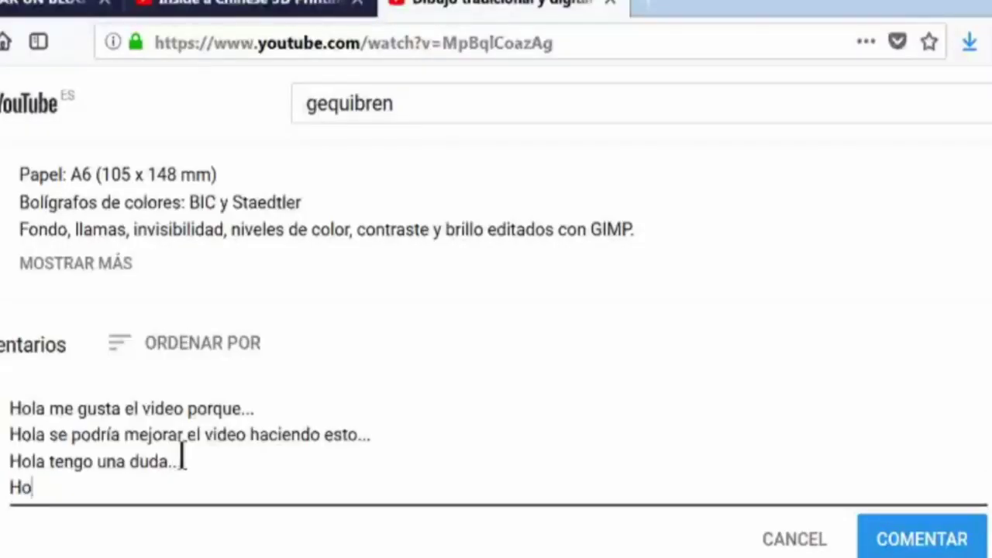
type("la podr")
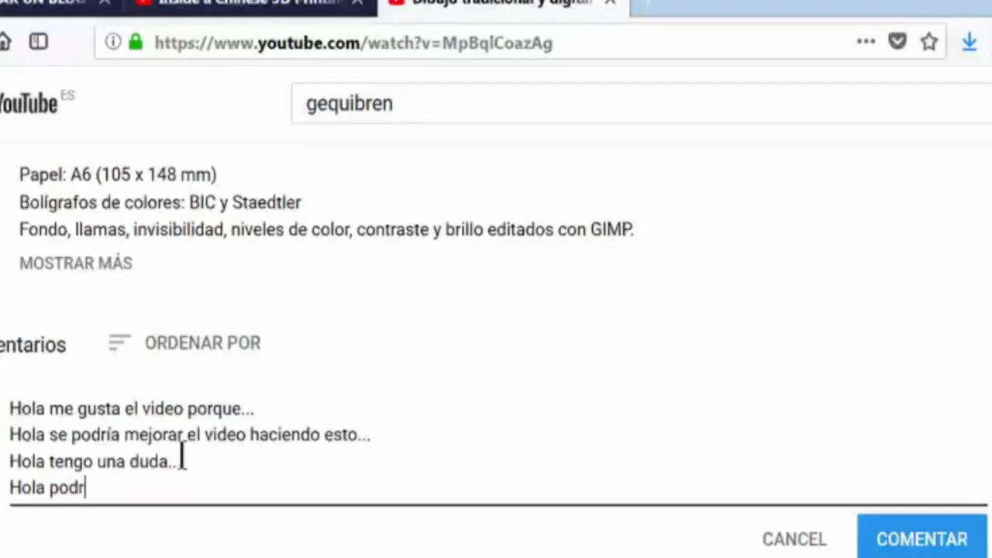
type("ías hacer un vid")
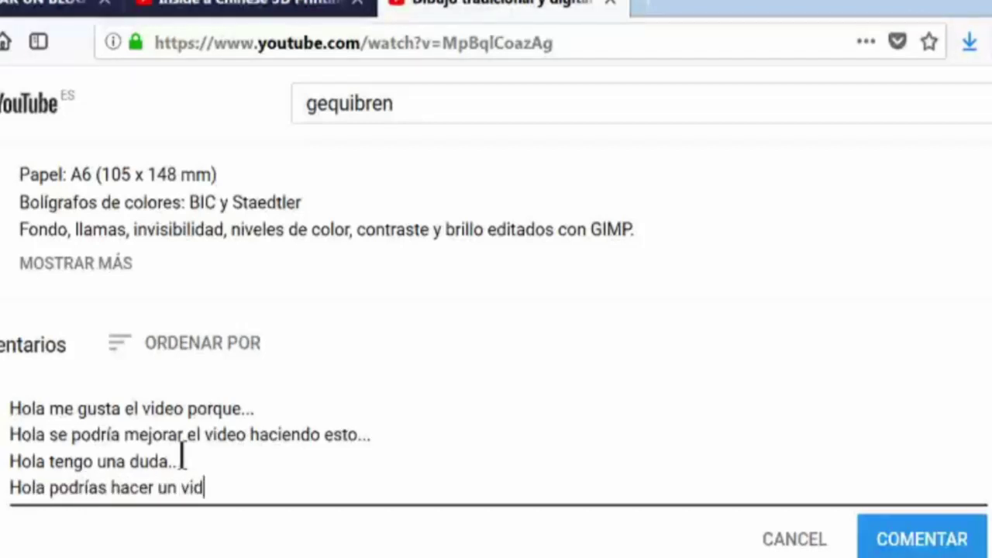
type("e")
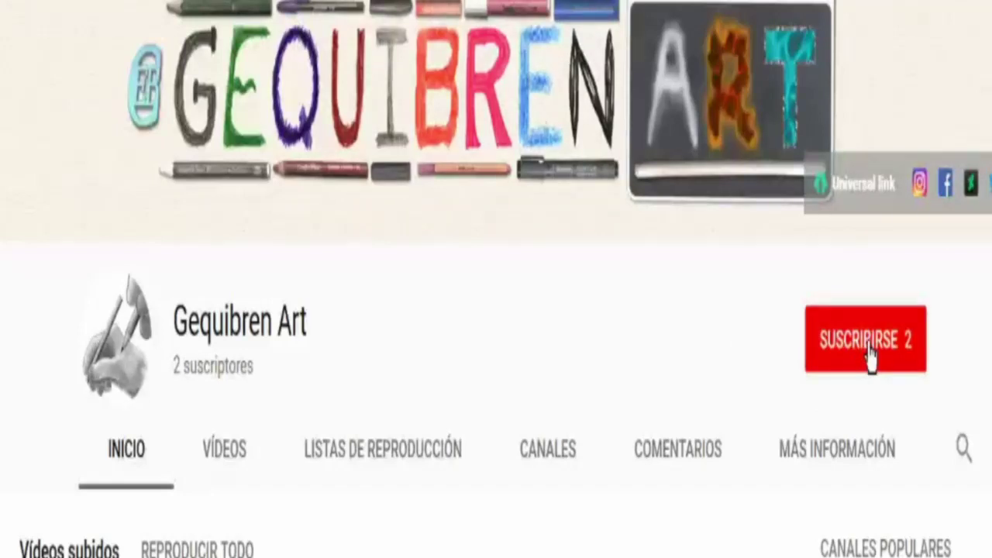
left_click(870, 357)
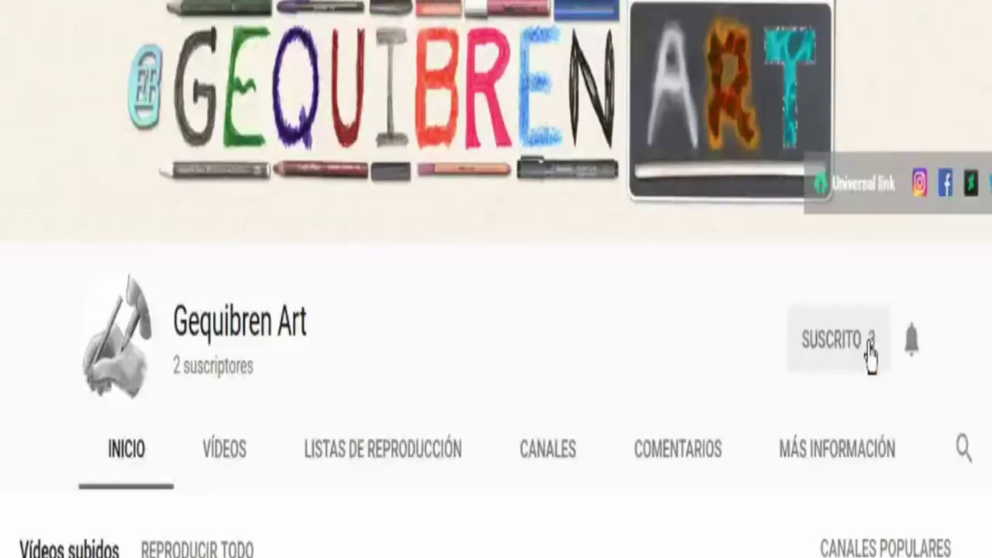
left_click(912, 341)
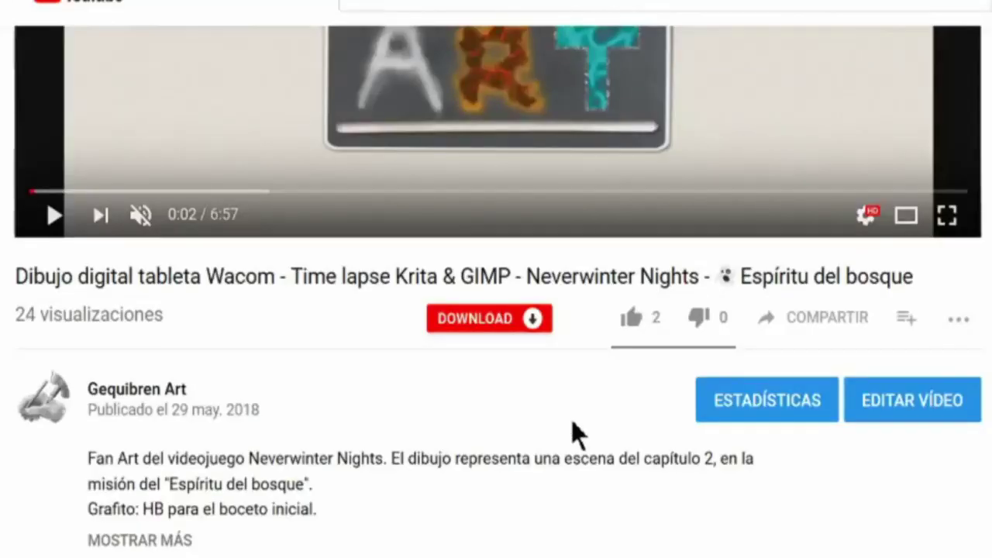
left_click(631, 318)
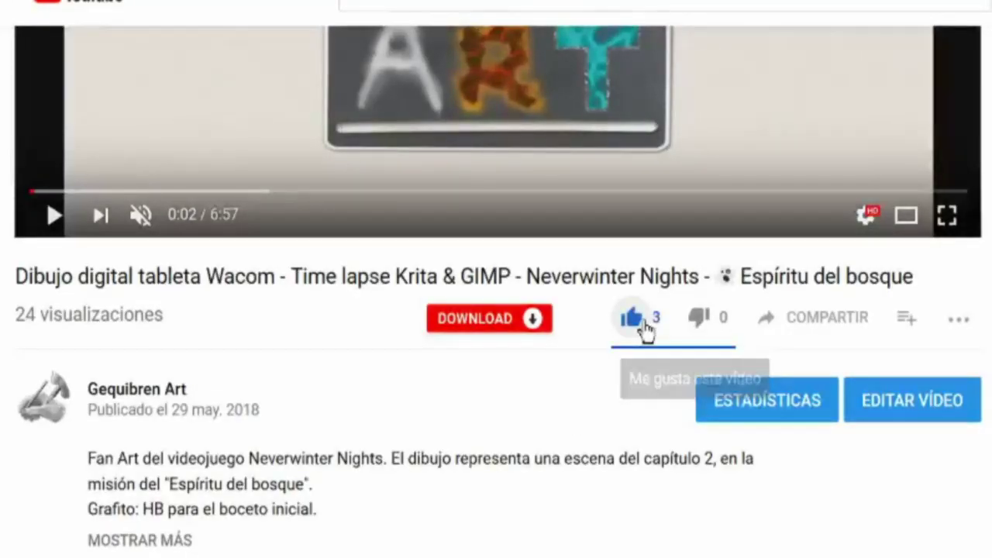